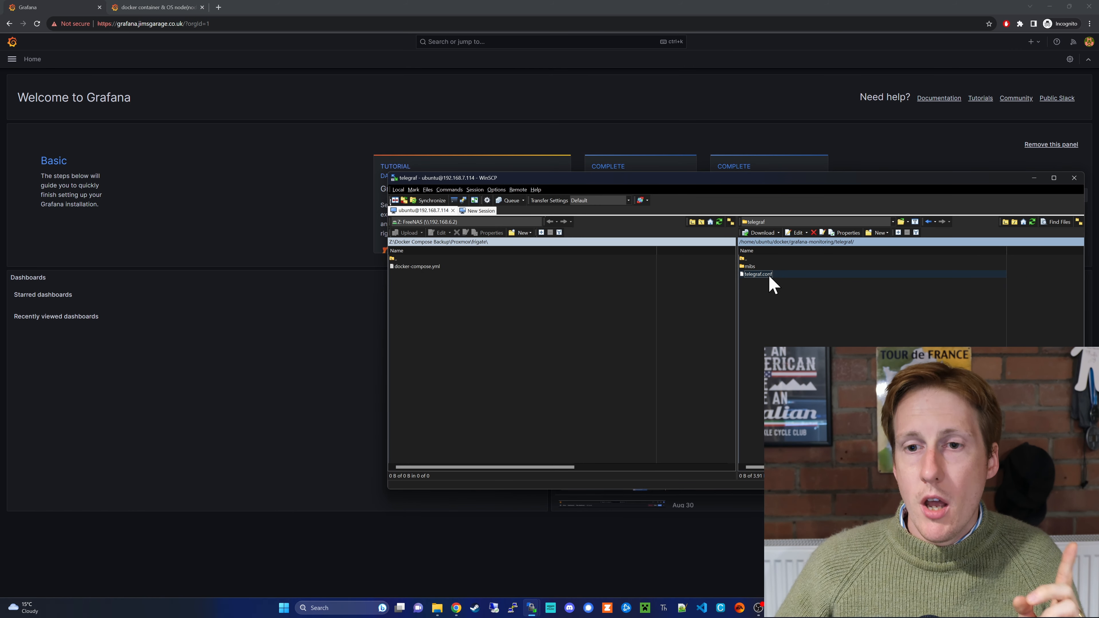
- Open telegraf.conf from the server's telegraf folder in WinSCP's internal editor
double_click(770, 277)
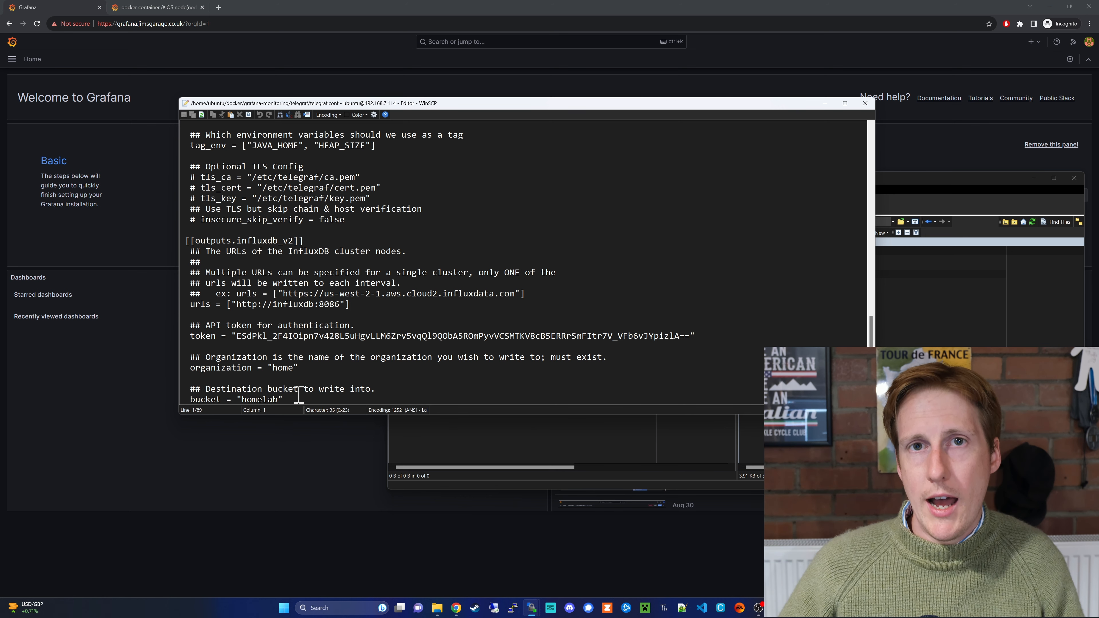
- Select the existing API token in telegraf.conf's [[outputs.influxdb_v2]] section
double_click(320, 337)
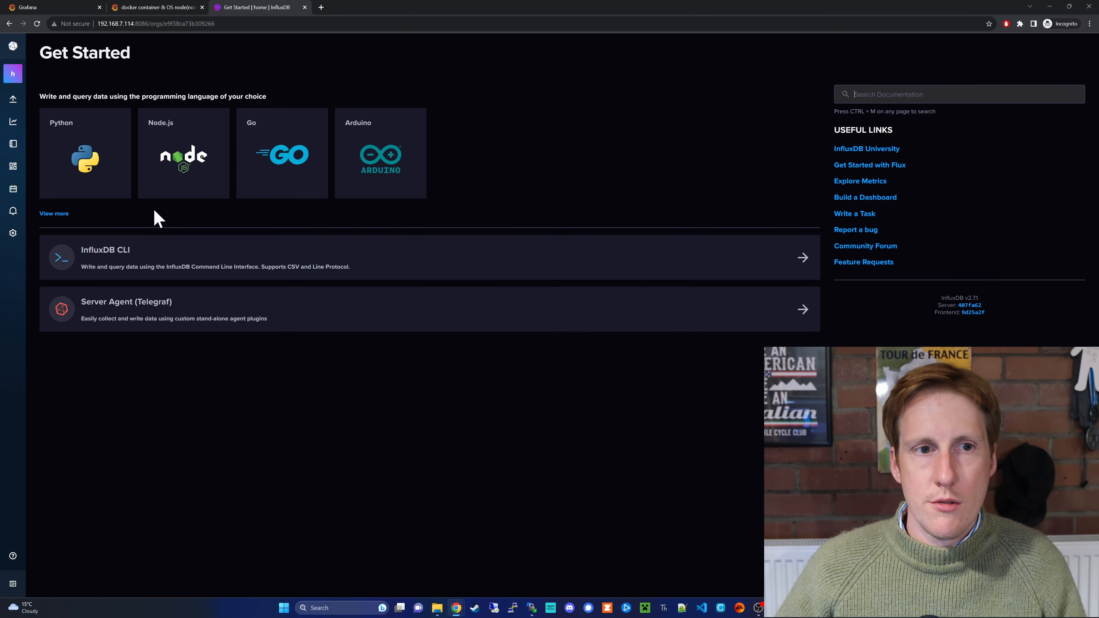
- Go from Buckets to the API Tokens list and choose to generate an All Access API Token
mouse_move(13, 99)
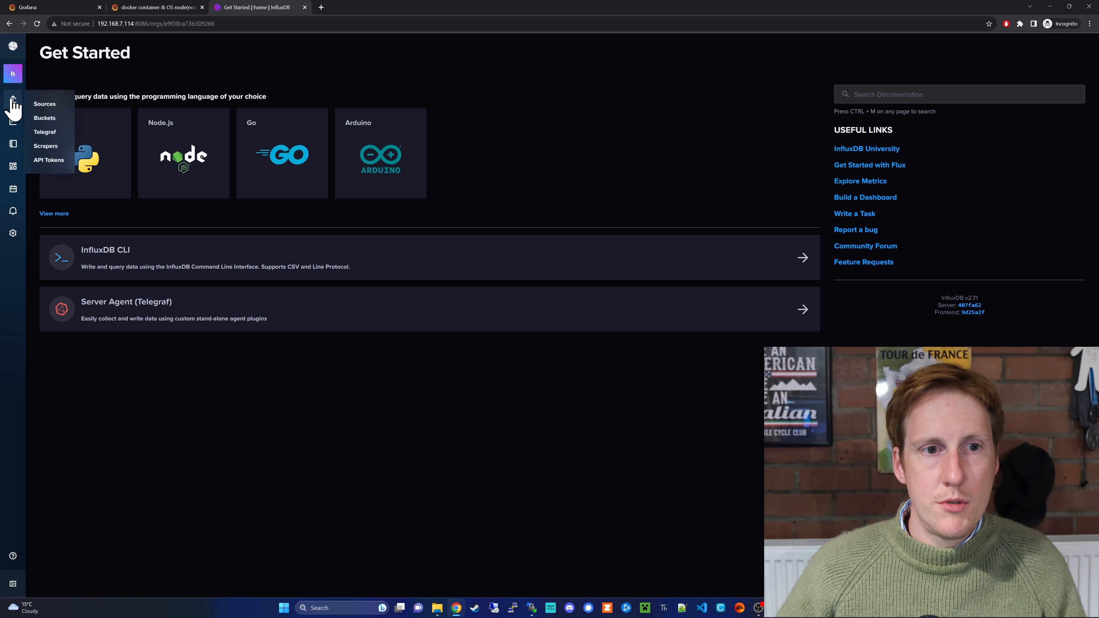
click(54, 119)
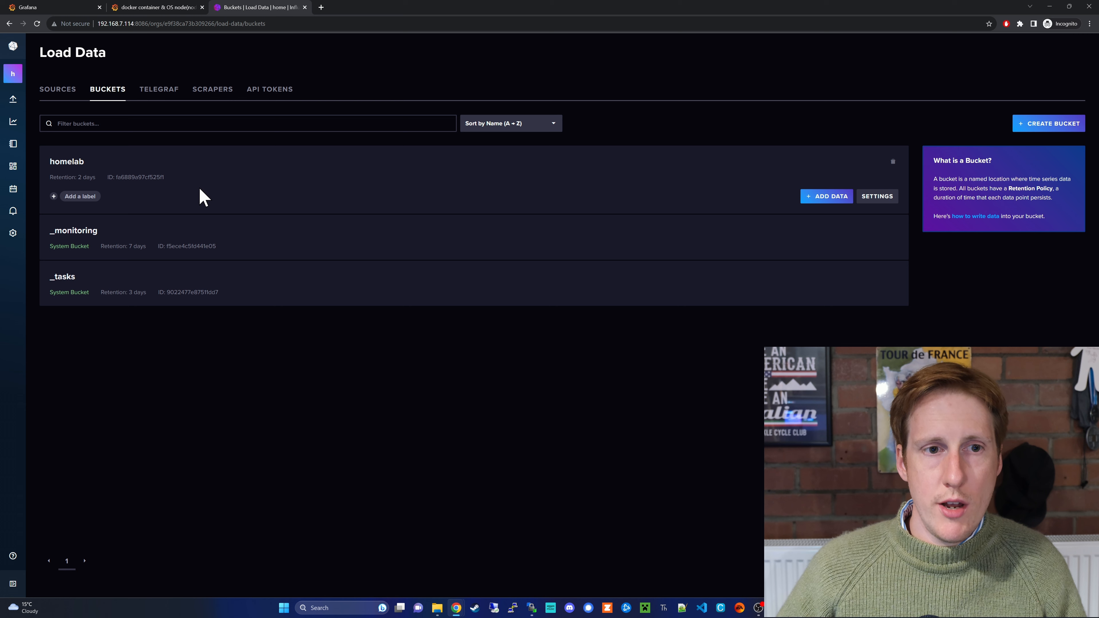
mouse_move(17, 108)
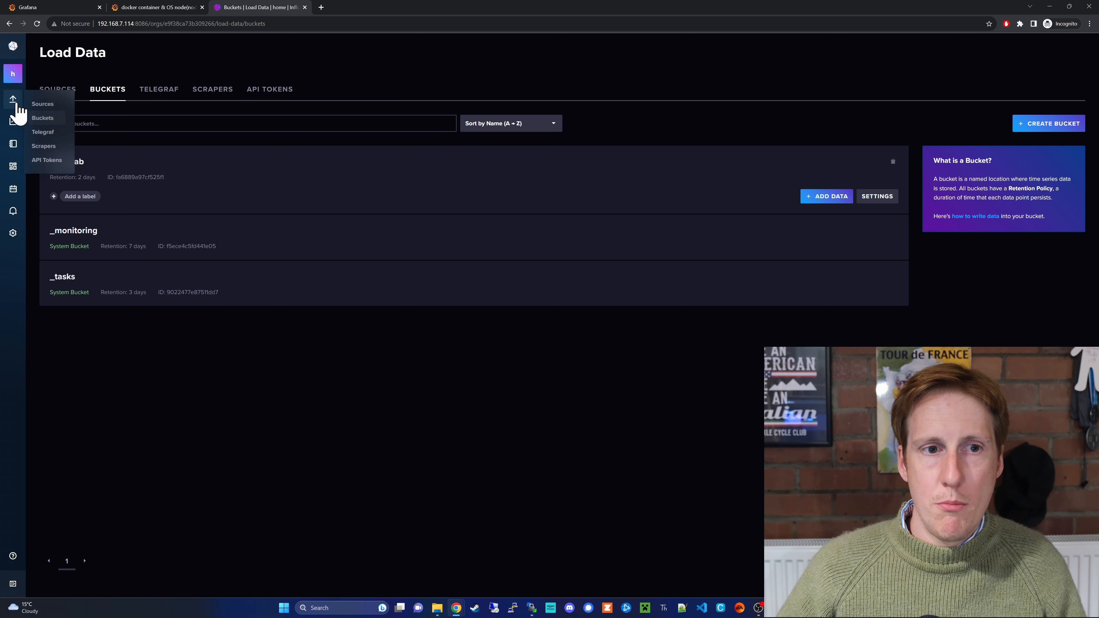
click(54, 160)
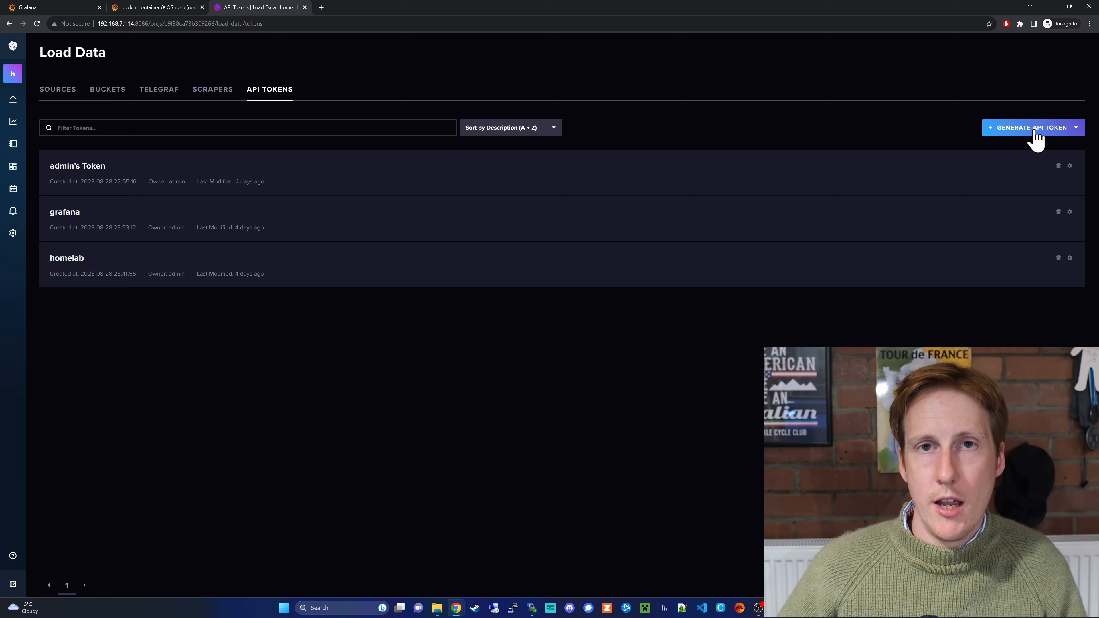
click(1037, 138)
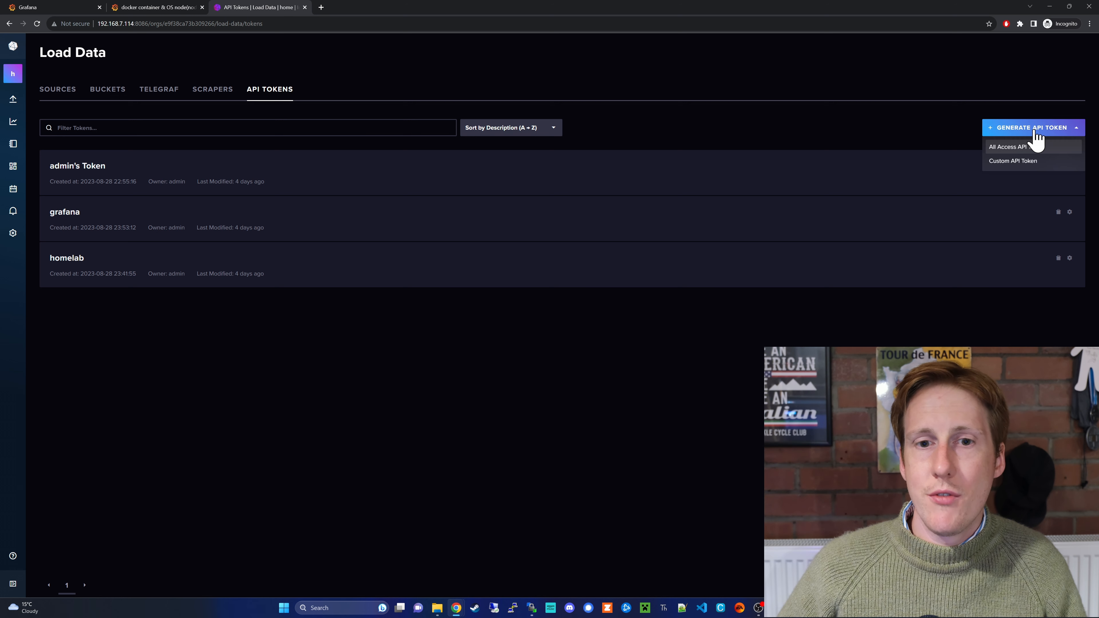
click(1042, 163)
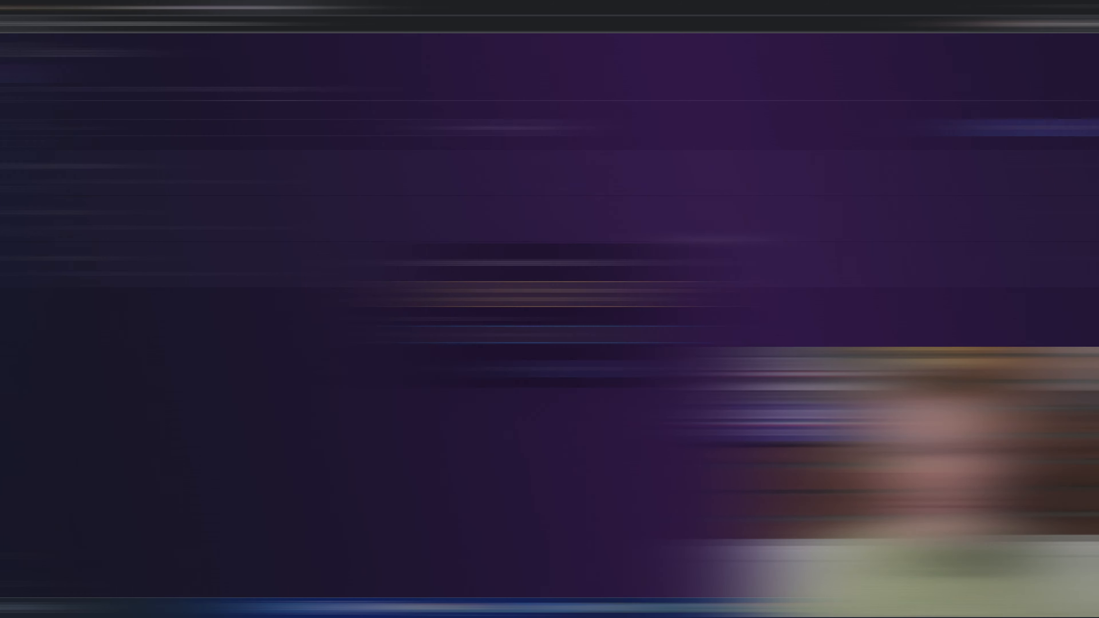
- Save the new token with description homelab2, then select and copy its value
text(h)
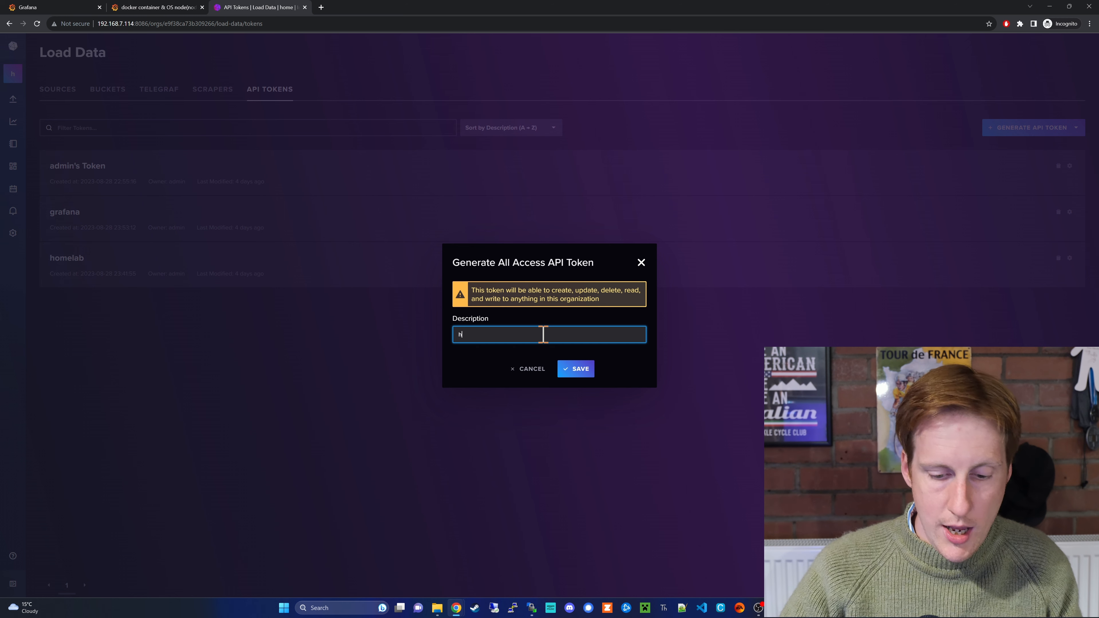
text(omelab2)
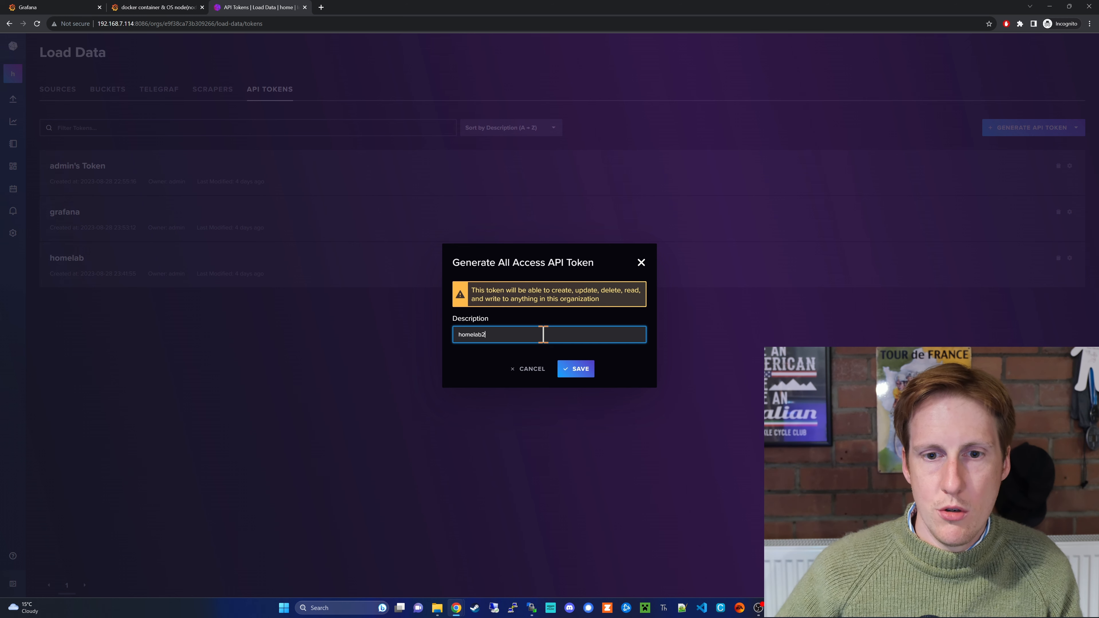
click(578, 371)
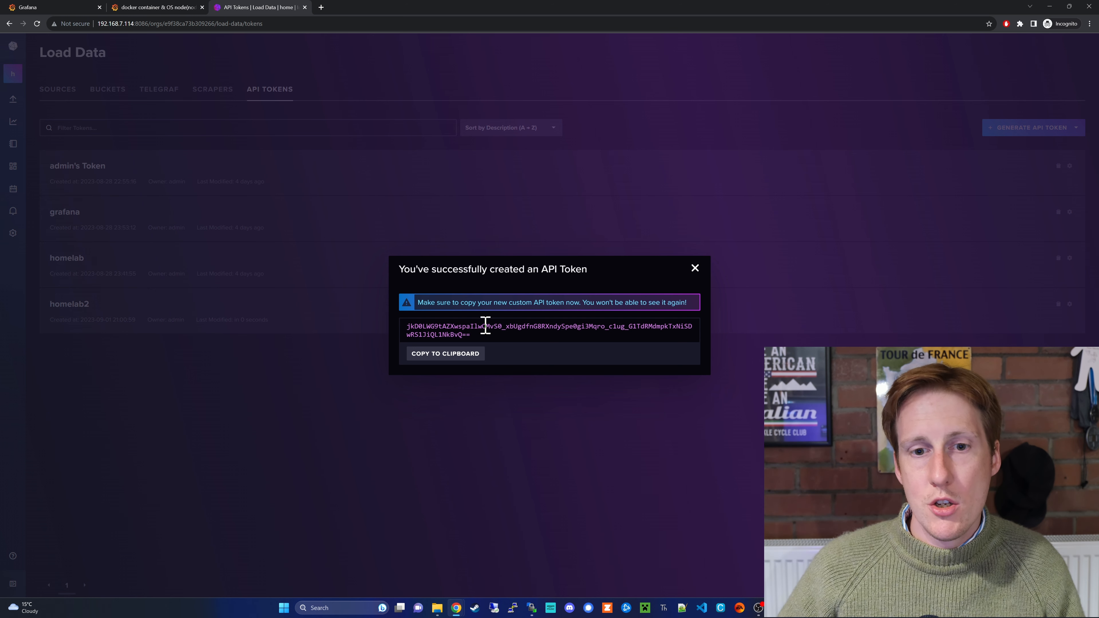
triple_click(476, 335)
key(ctrl+c)
right_click(477, 332)
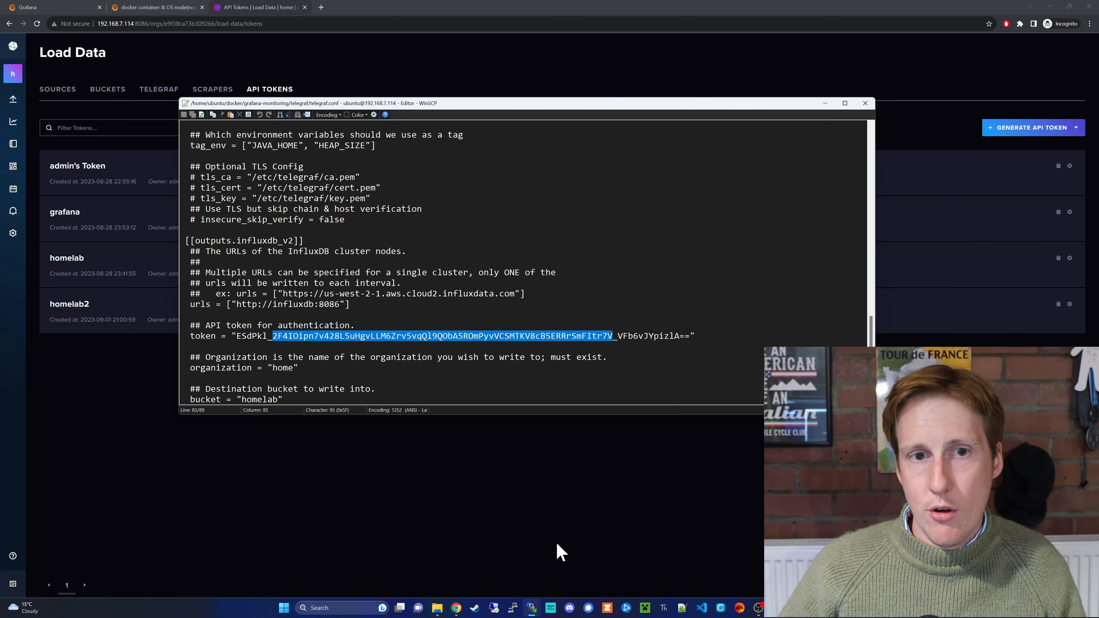
- Select the old token value in telegraf.conf and paste the homelab2 token over it
drag(237, 337, 691, 337)
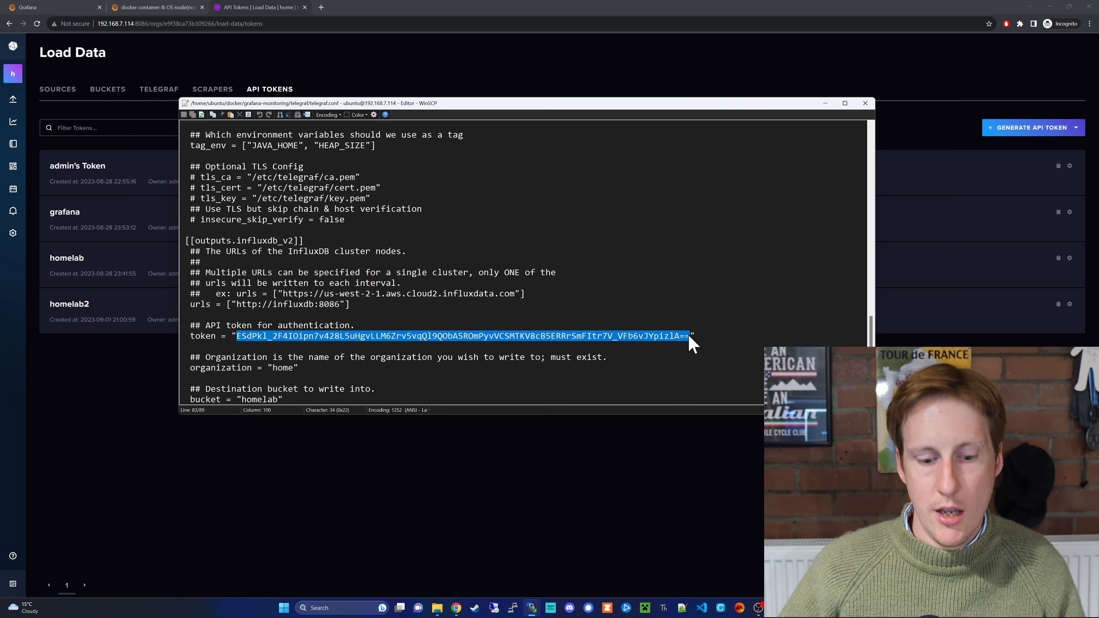
key(ctrl+v)
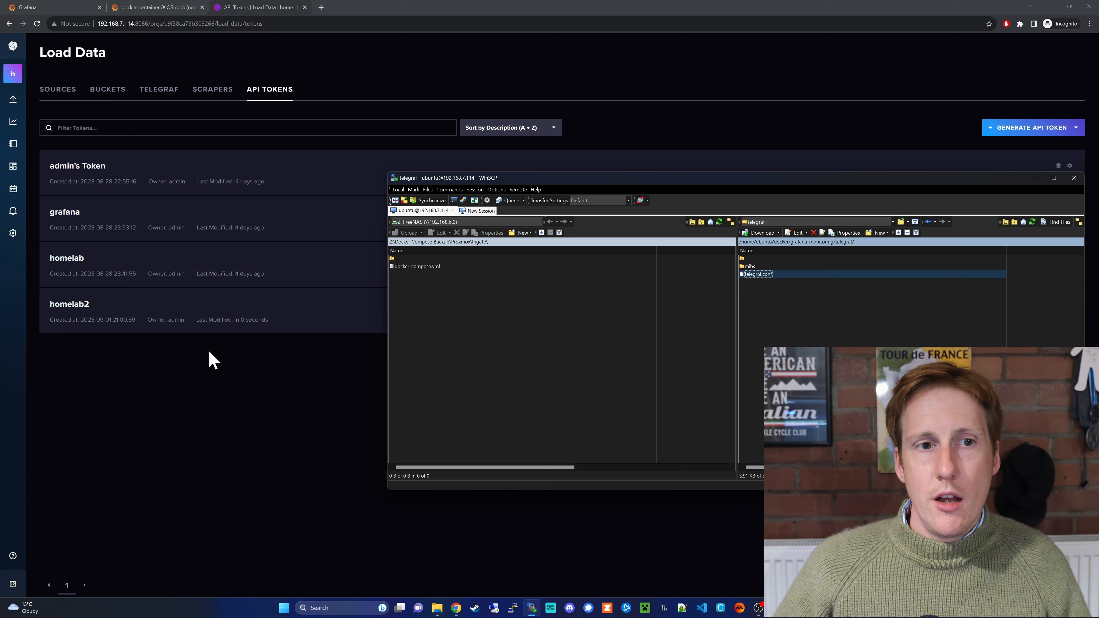
- Explore the homelab bucket filtered to docker, n_cpus, ubuntu, host 34be9e123586 and version 24.0.5
mouse_move(13, 101)
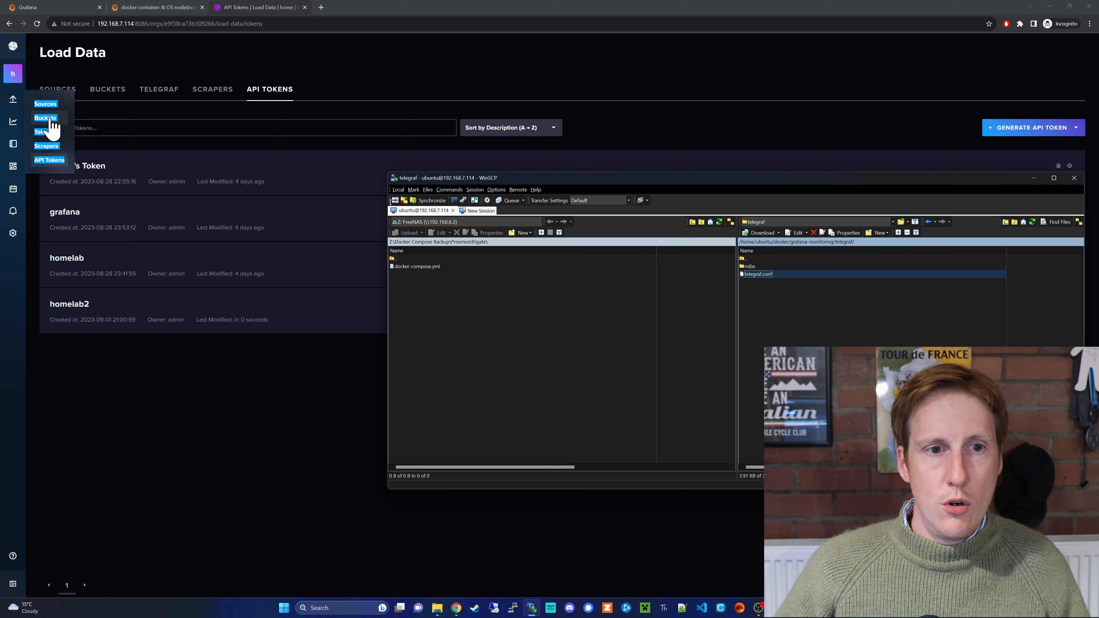
click(47, 117)
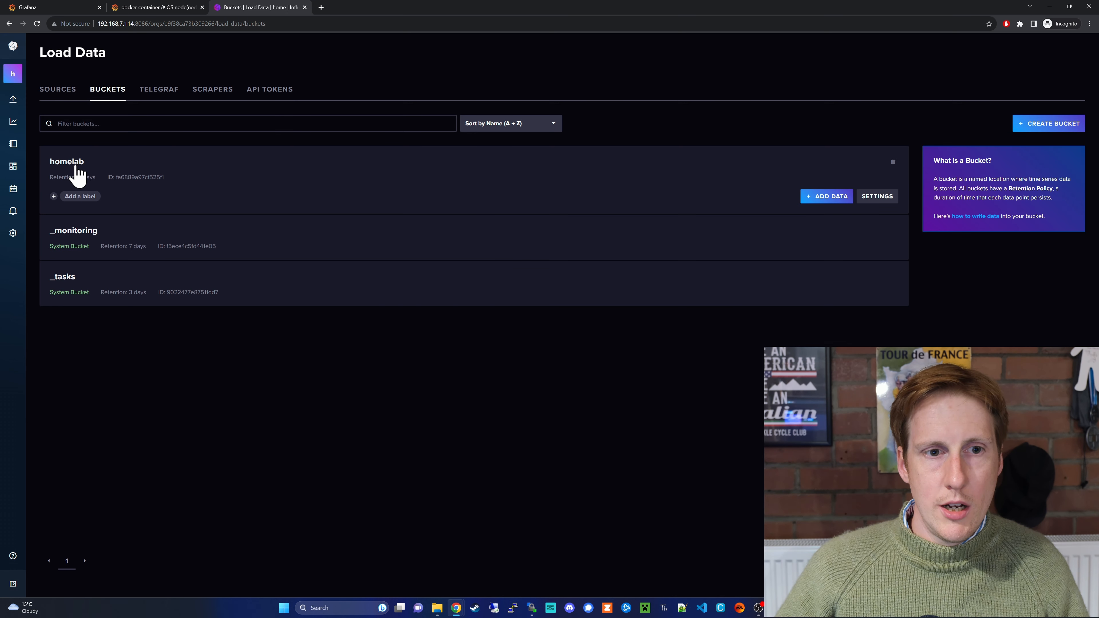
click(74, 162)
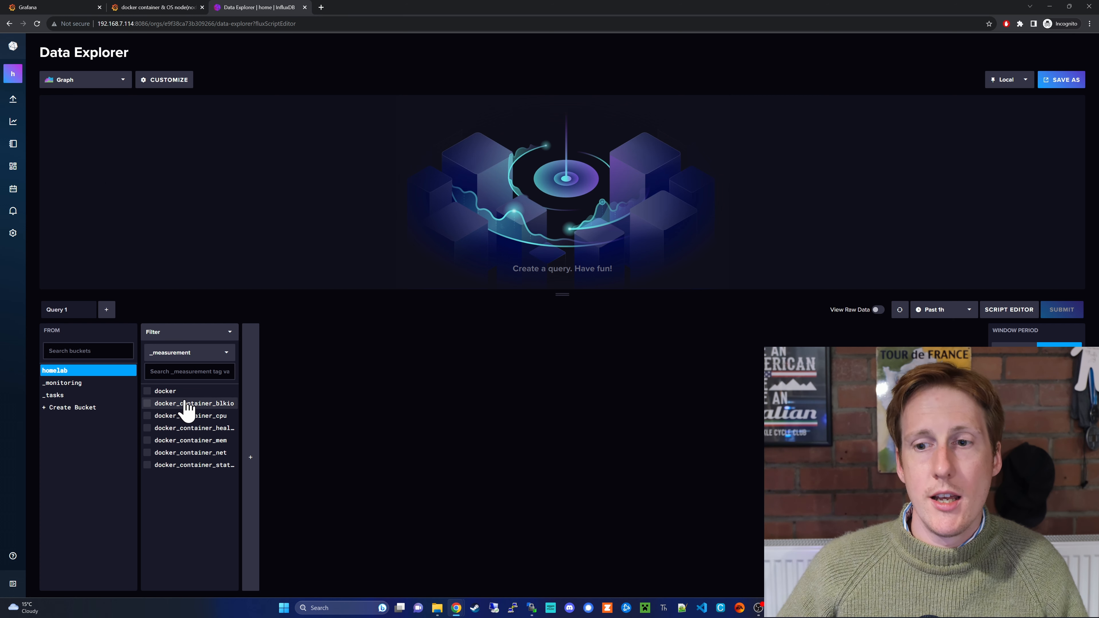
click(181, 392)
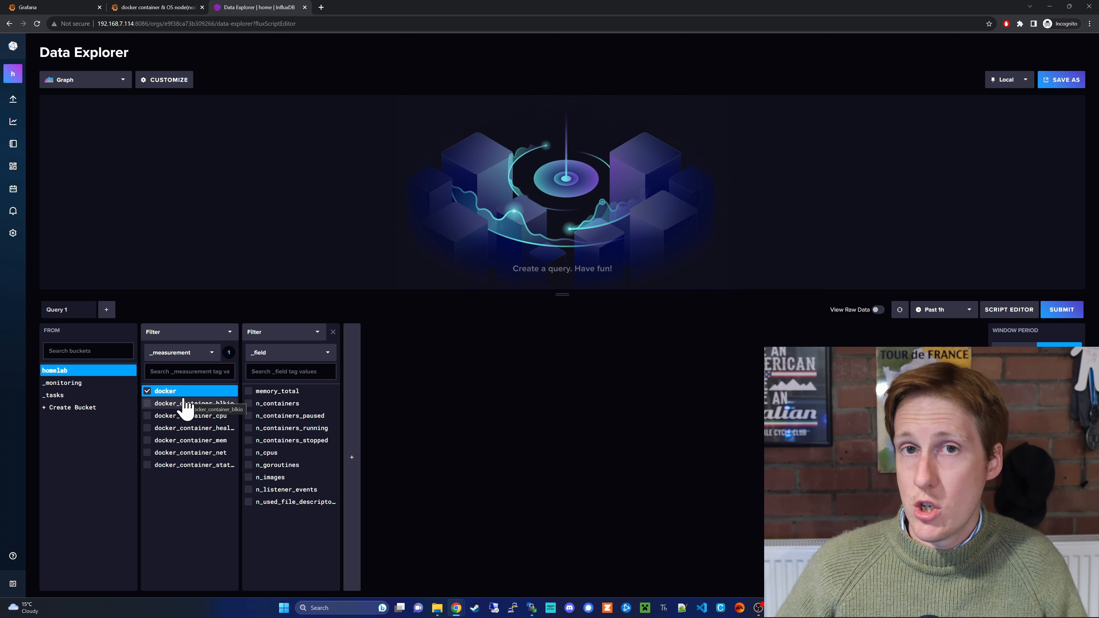
click(271, 453)
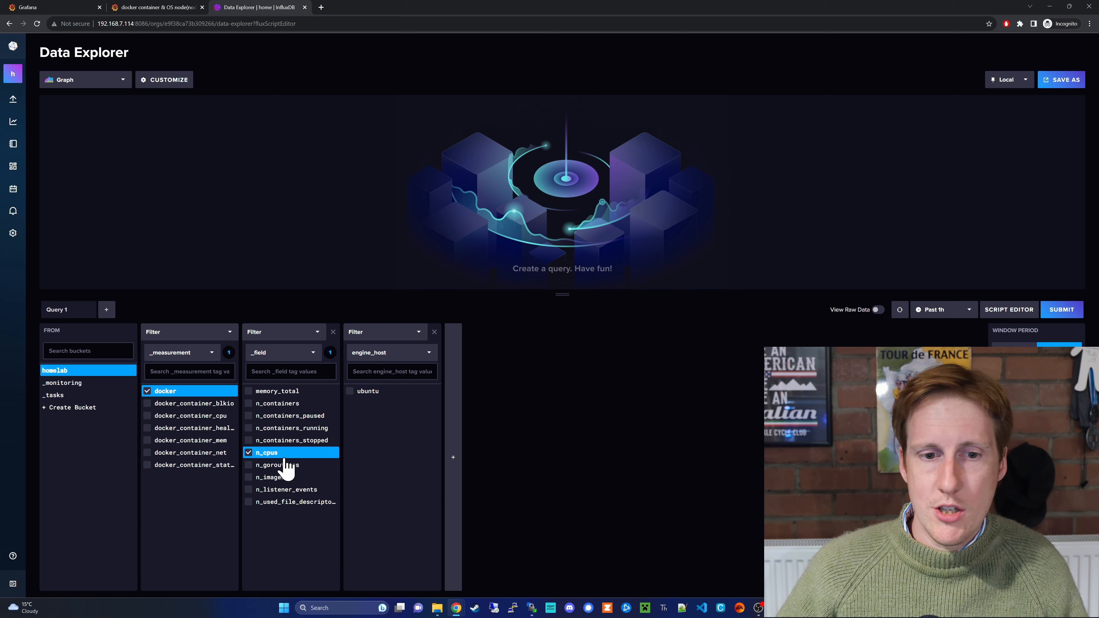
click(368, 393)
click(474, 393)
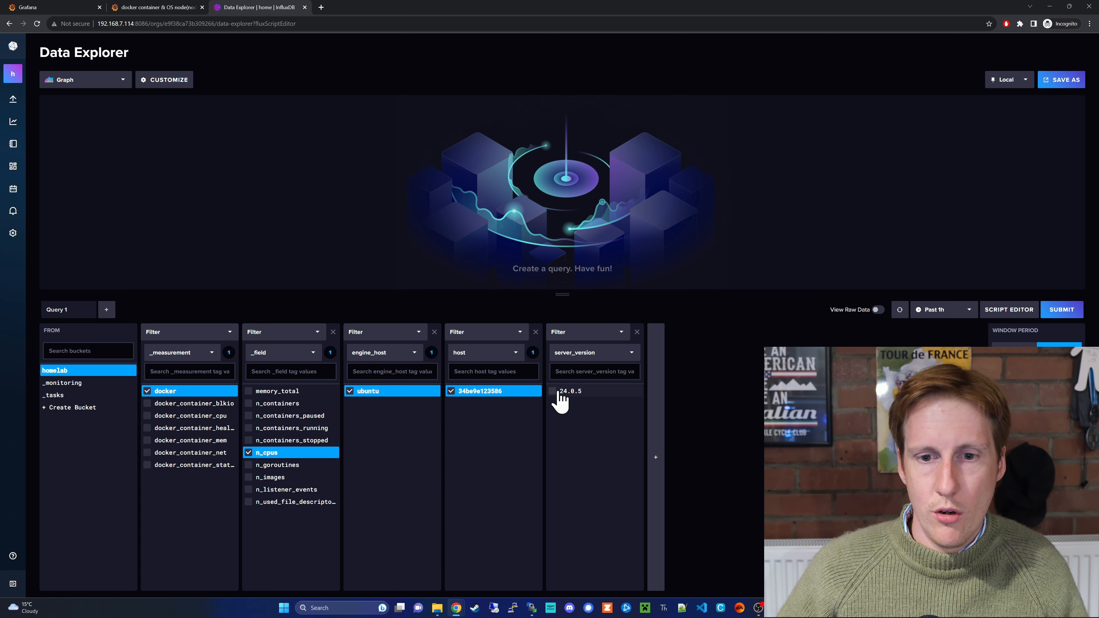
click(561, 394)
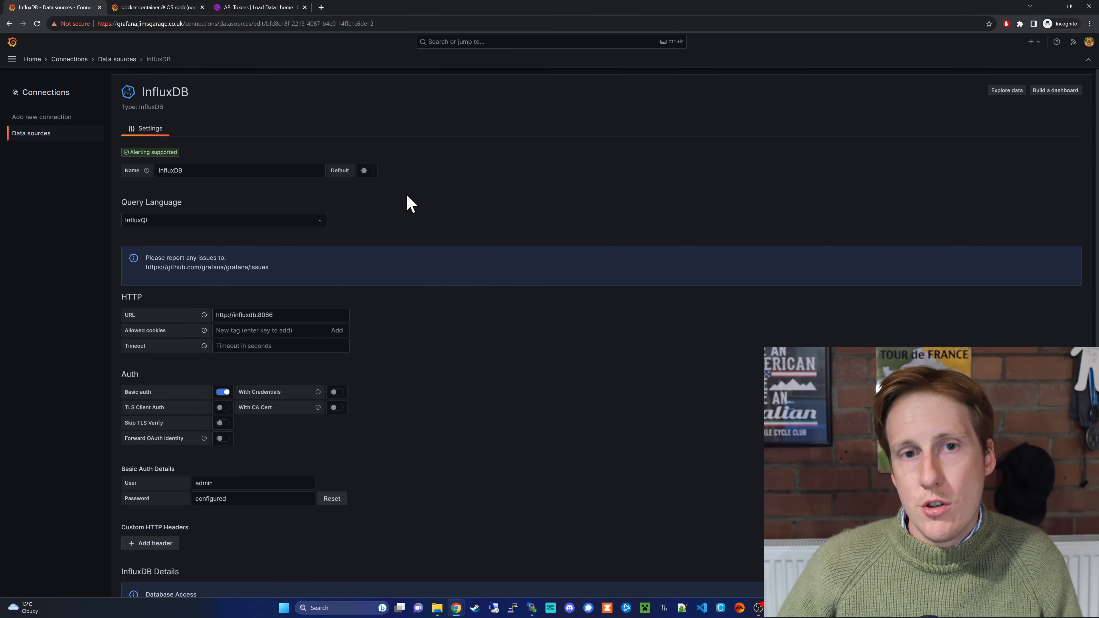
- Open the InfluxDB data source's settings from Connections > Data sources
click(12, 60)
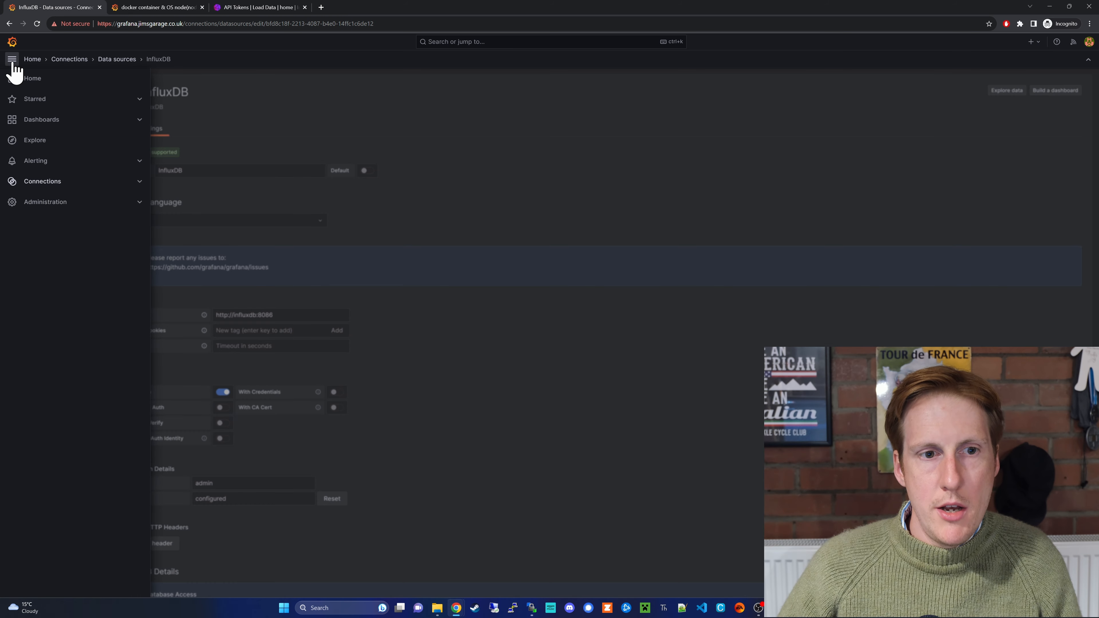
click(62, 181)
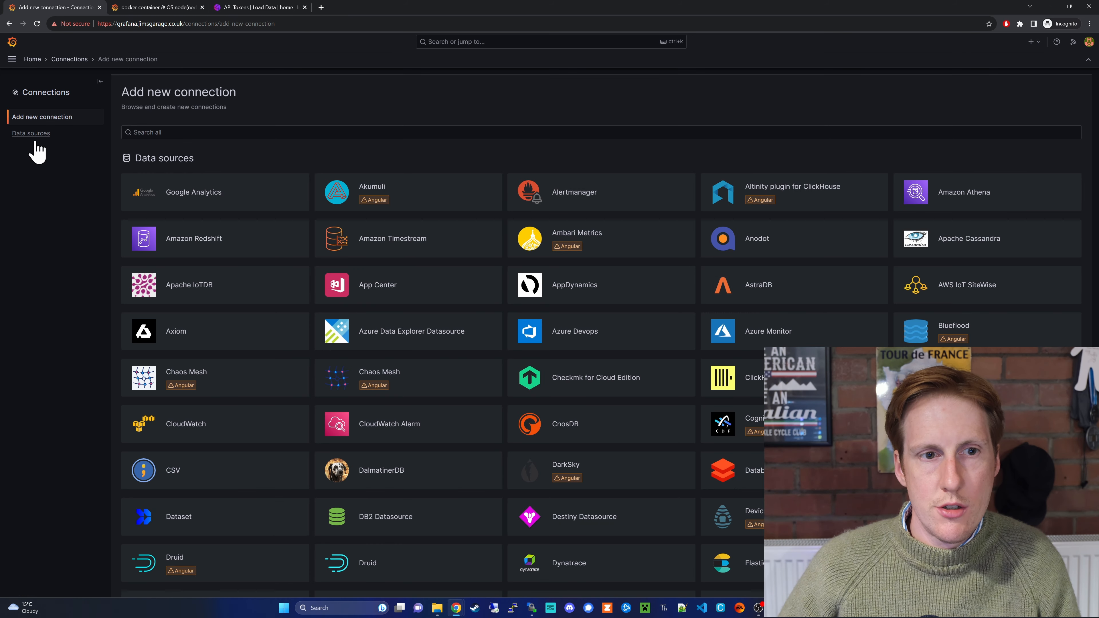
click(32, 134)
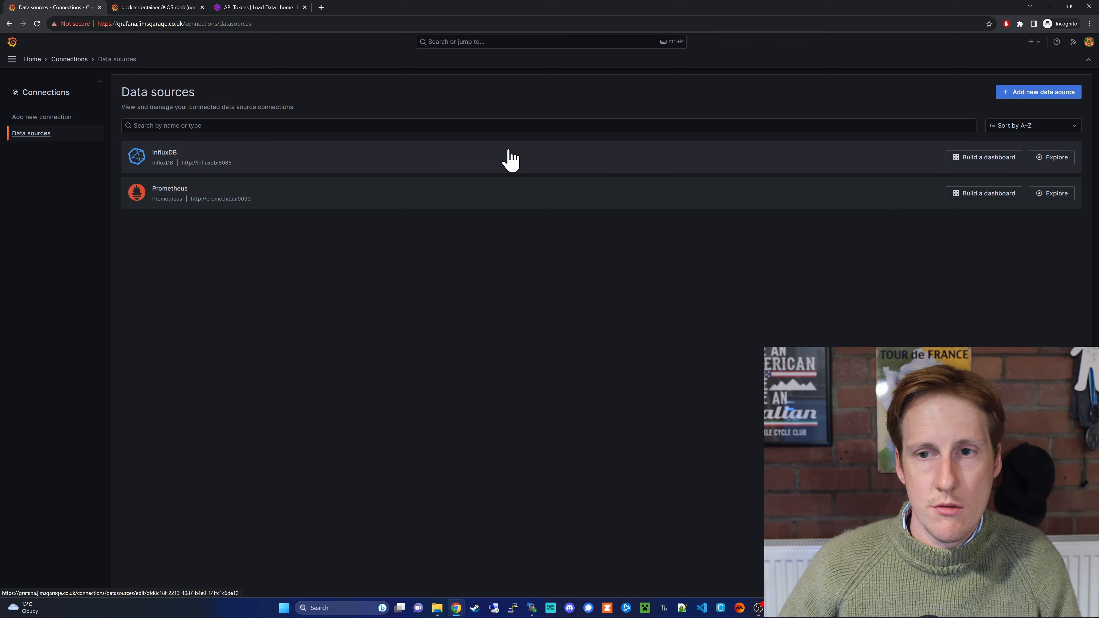
click(755, 171)
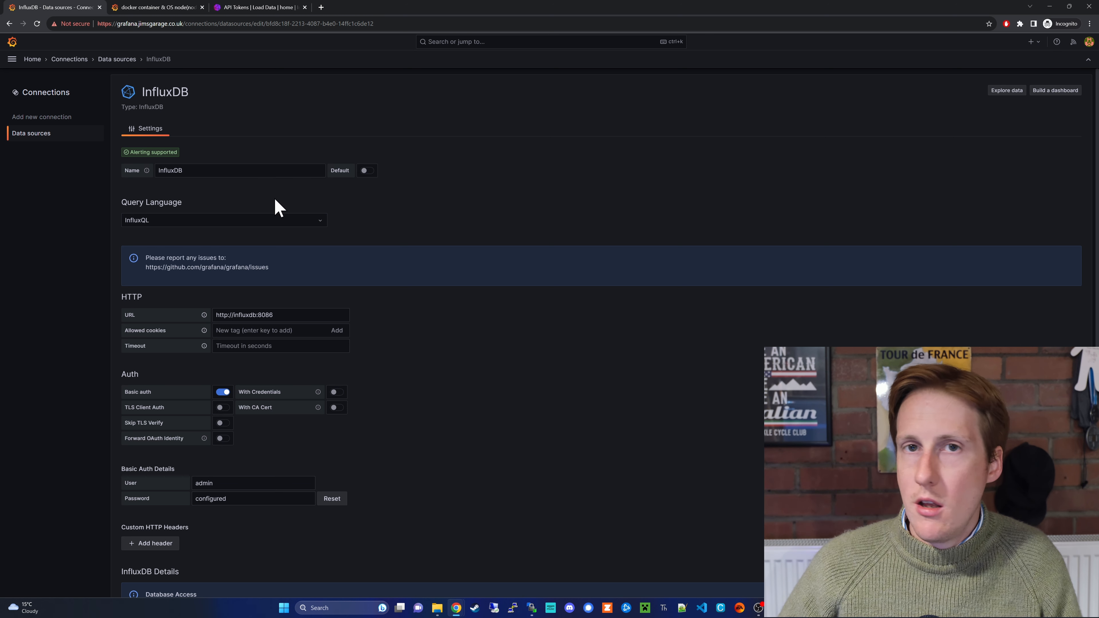
- Switch the data source's query language to Flux
click(280, 227)
click(235, 270)
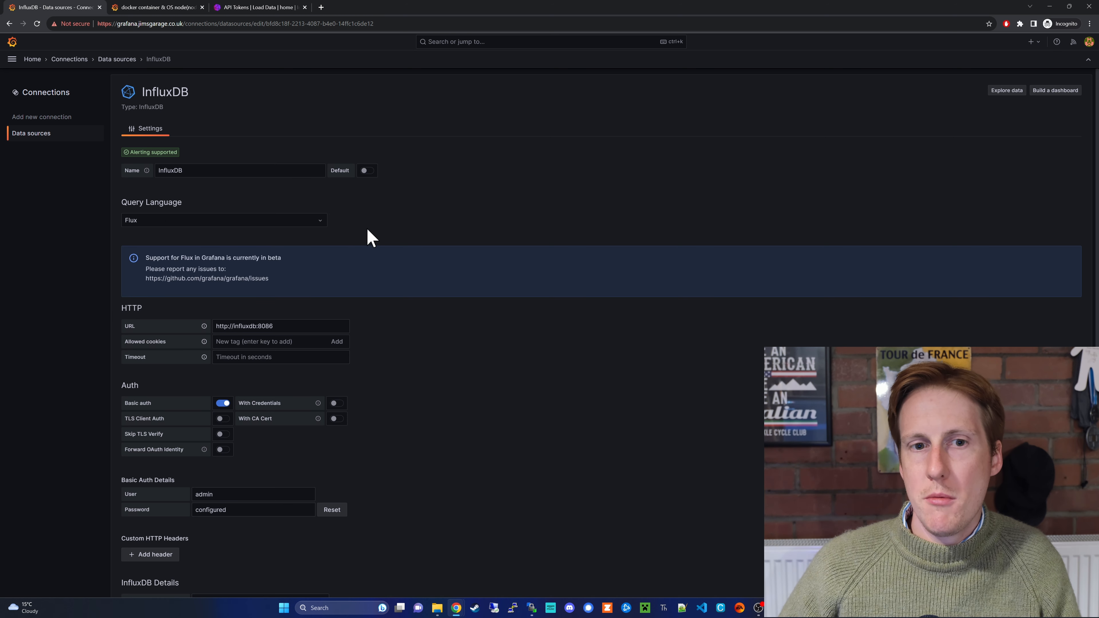
scroll(371, 311, down, 2)
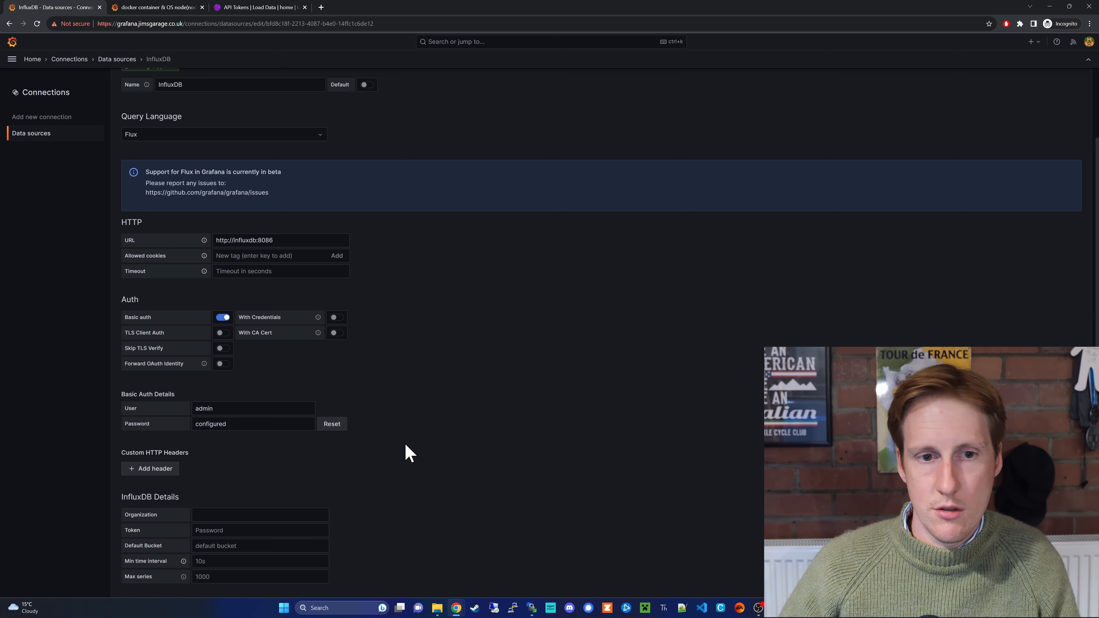
scroll(404, 444, up, 1)
- Set Organization to home, copied from telegraf.conf, then open InfluxDB's Generate API Token choices
click(288, 283)
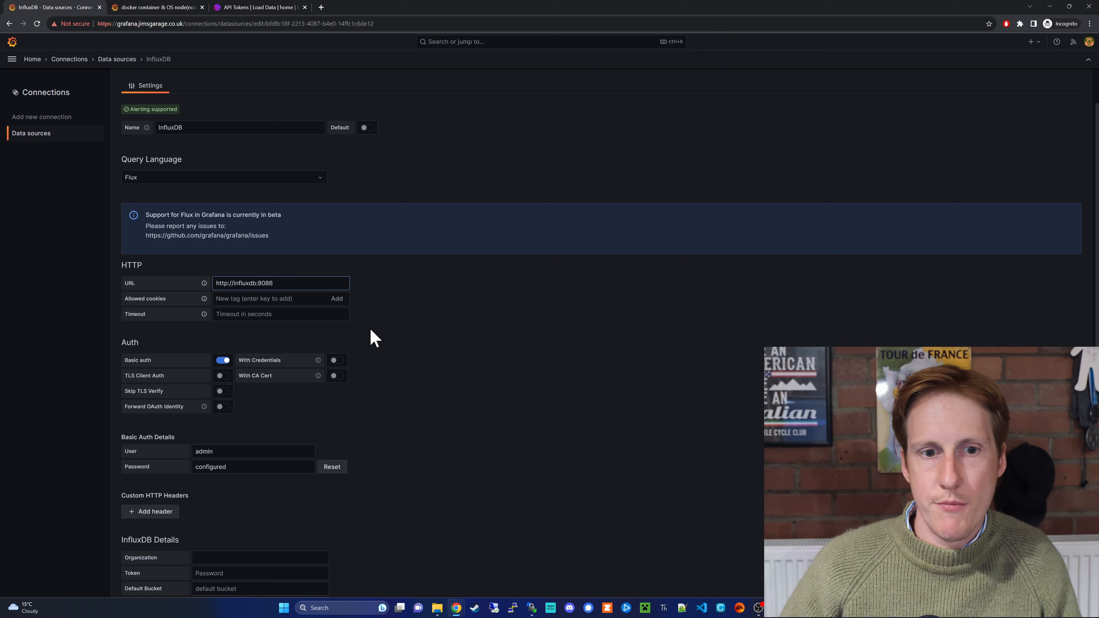
scroll(371, 364, down, 1)
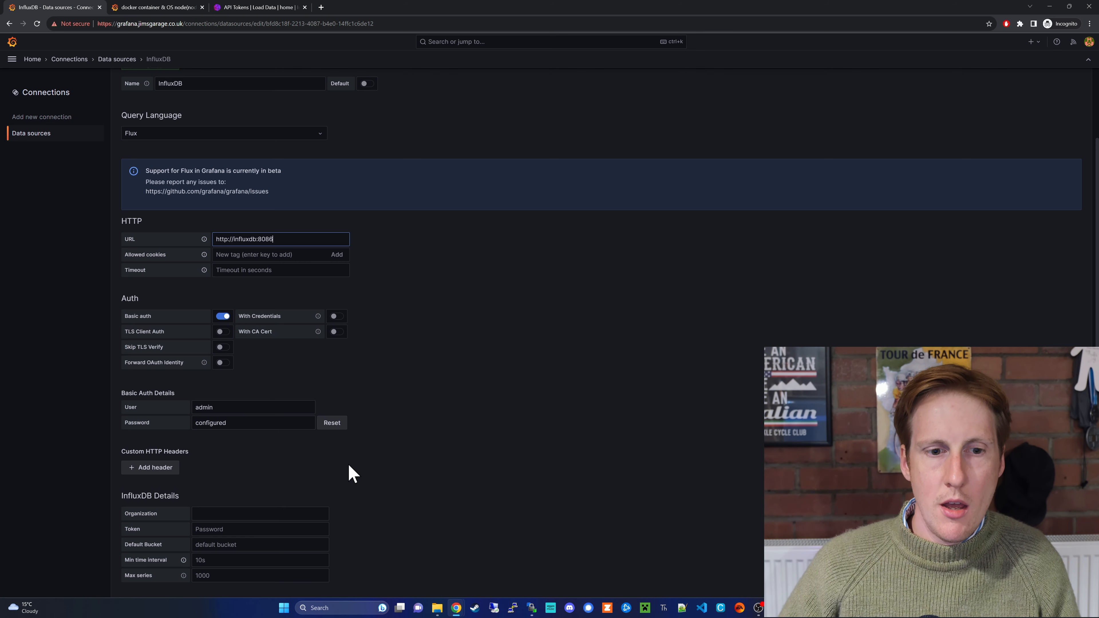
scroll(349, 466, down, 1)
click(531, 608)
double_click(278, 368)
key(ctrl+c)
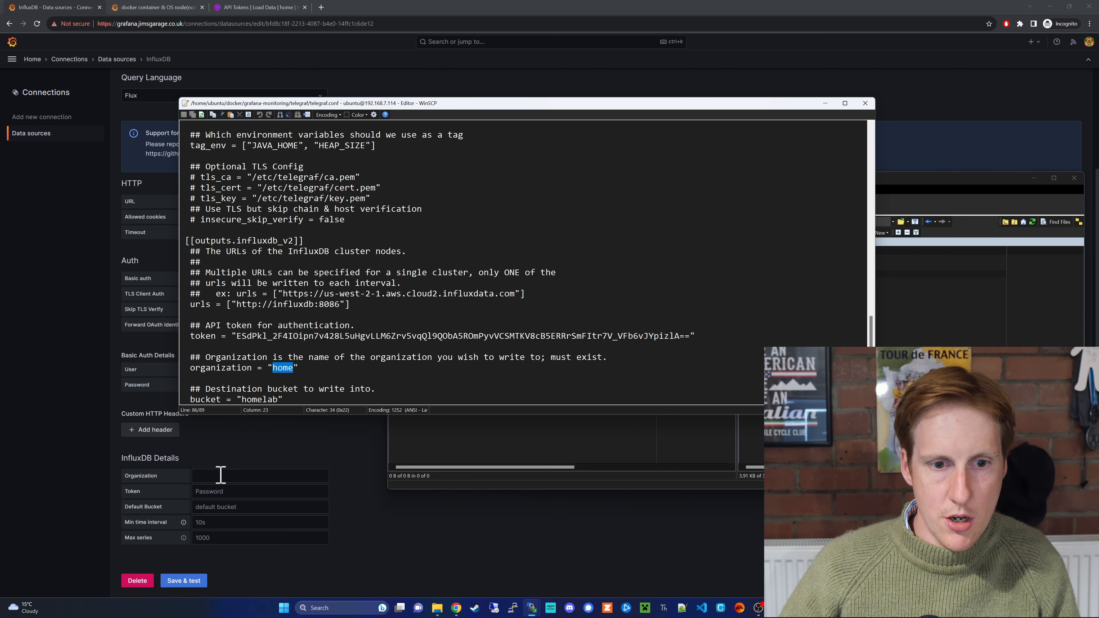
click(222, 475)
key(ctrl+v)
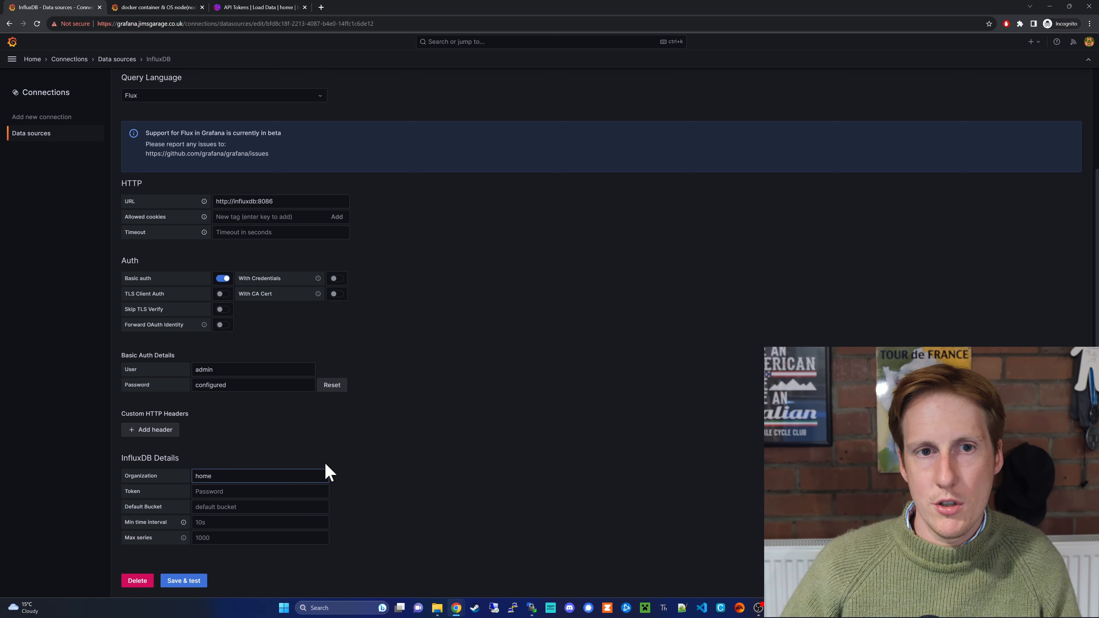
click(259, 7)
click(1033, 127)
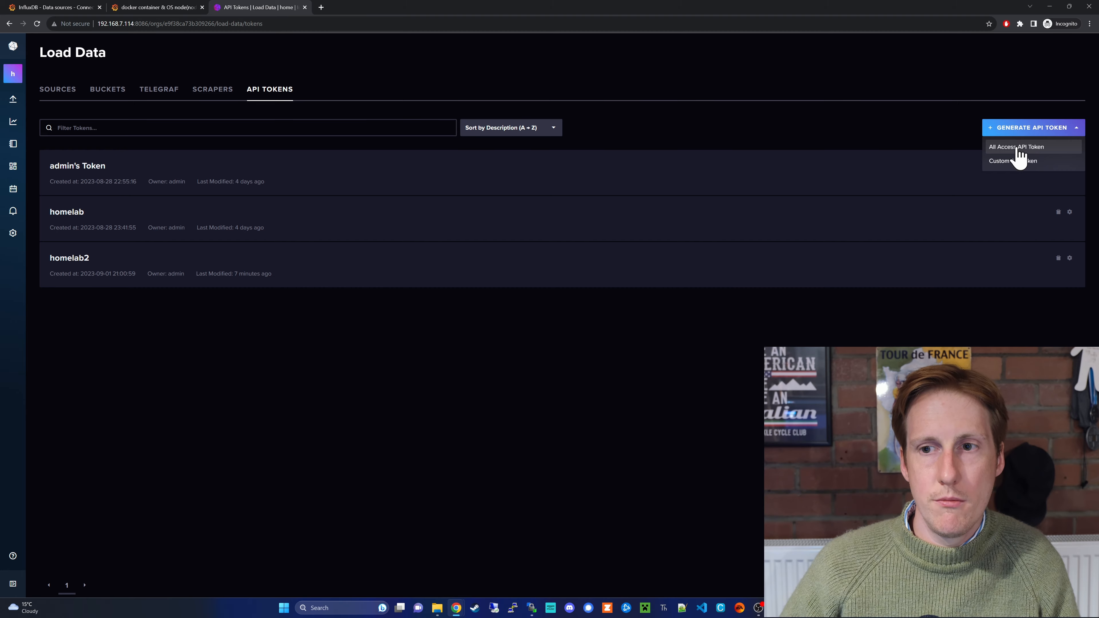
- Generate an all-access API token with description grafana
click(1013, 161)
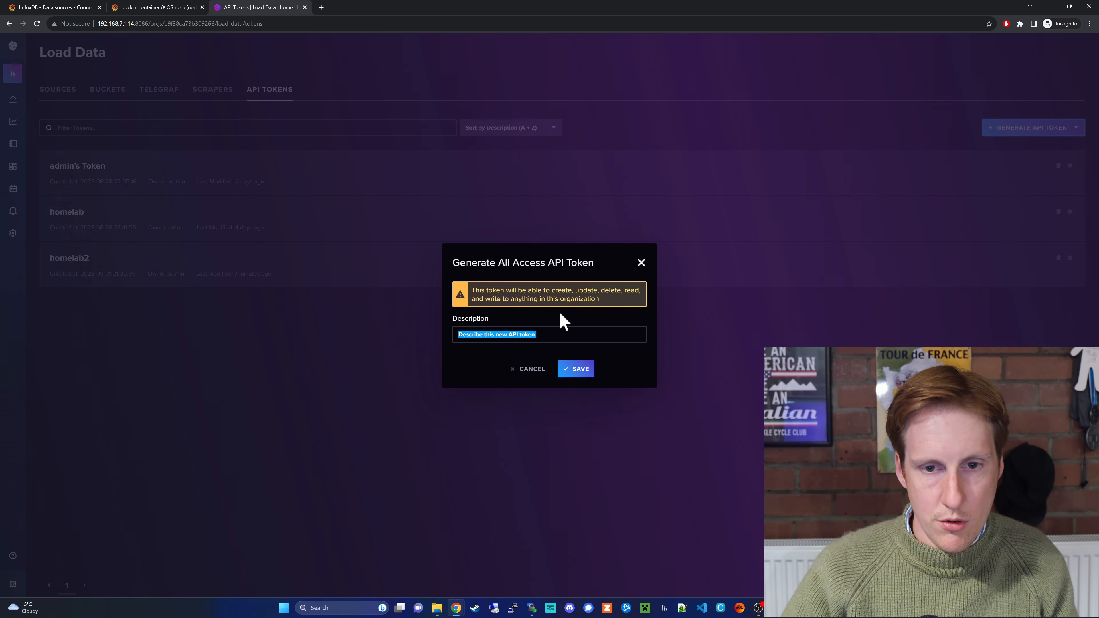
click(565, 334)
text(grafana)
click(576, 369)
- Copy the grafana token value and return to Grafana's InfluxDB data source settings
click(459, 353)
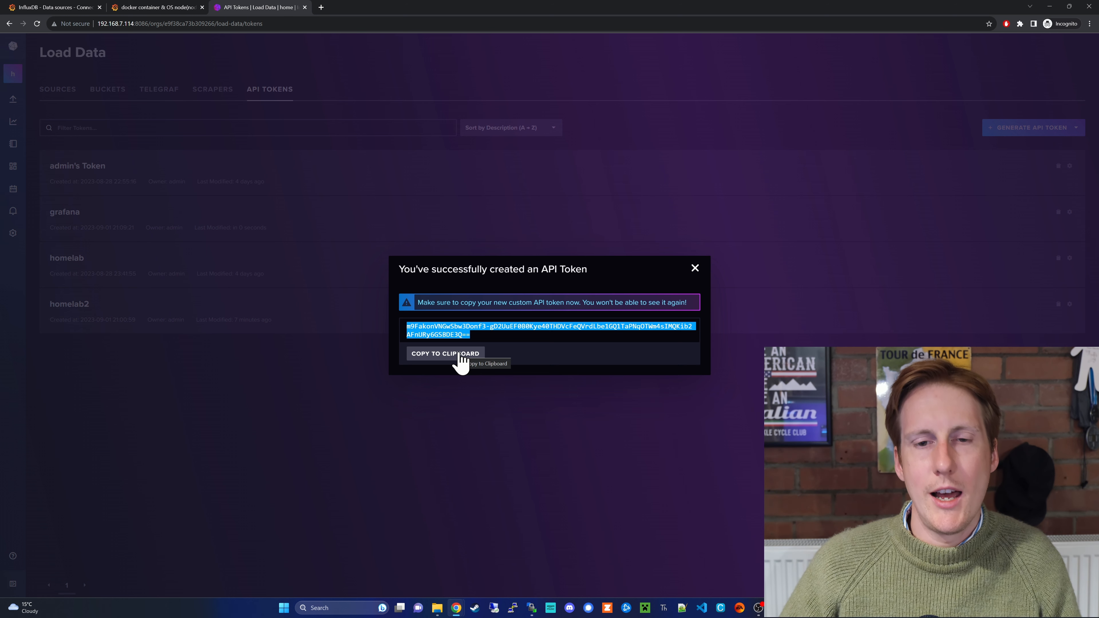
right_click(455, 333)
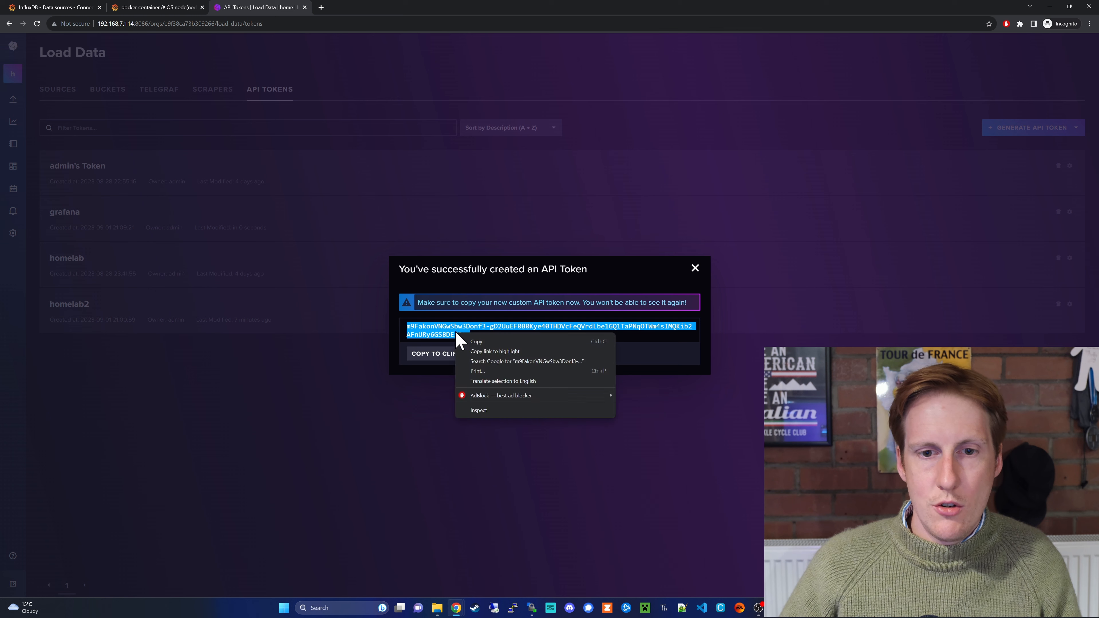
click(476, 342)
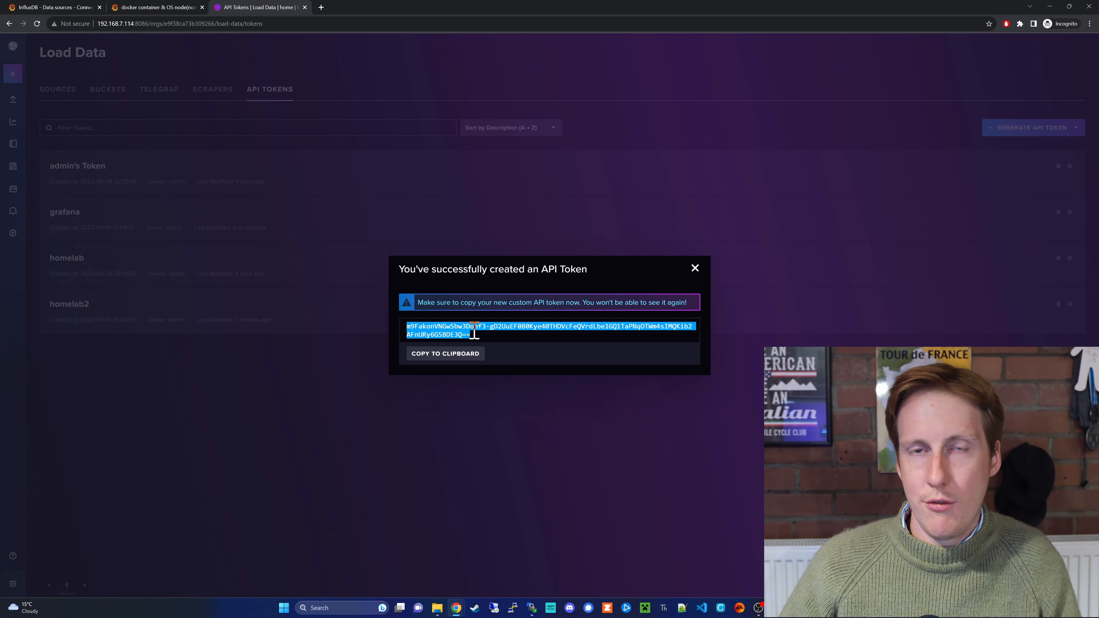
click(695, 269)
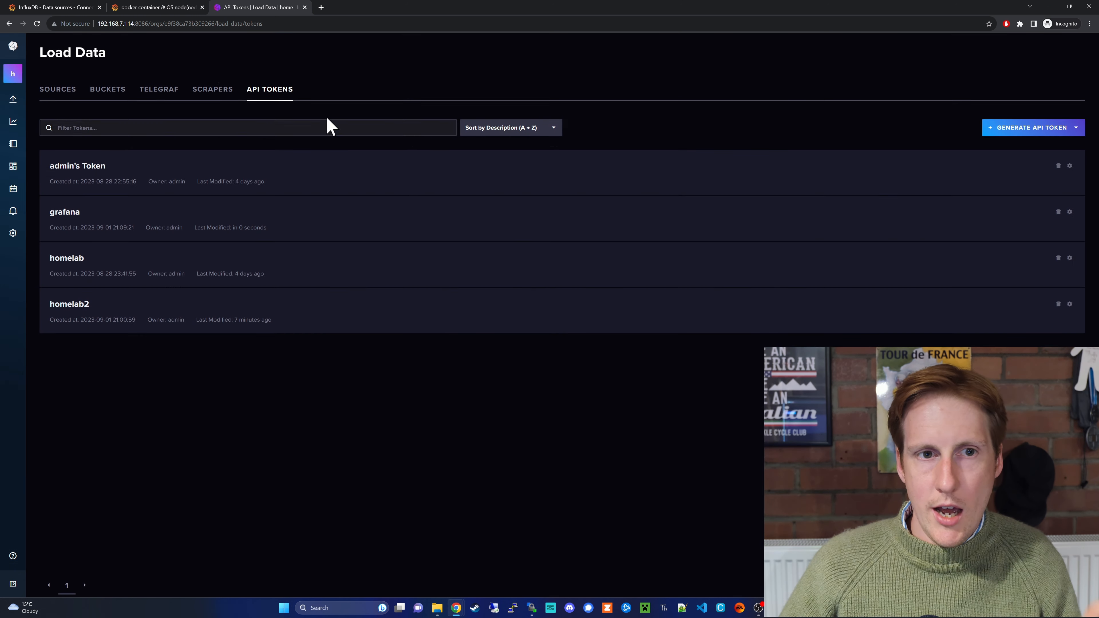
click(51, 8)
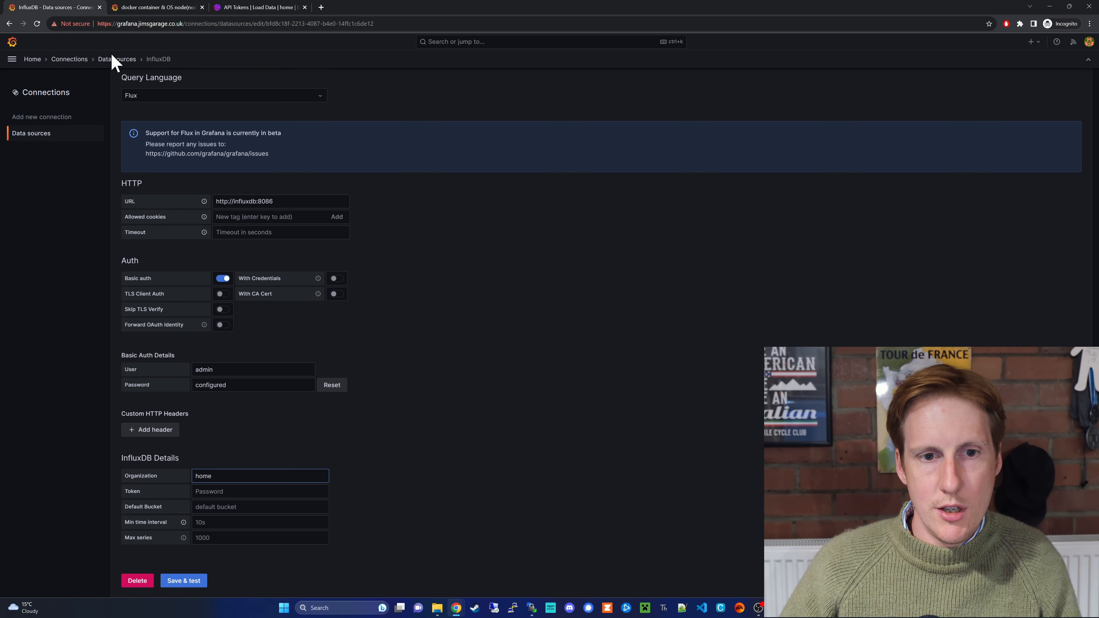
- Paste the grafana token into Token, set Default Bucket to homelab, and Save & test
right_click(220, 492)
click(257, 429)
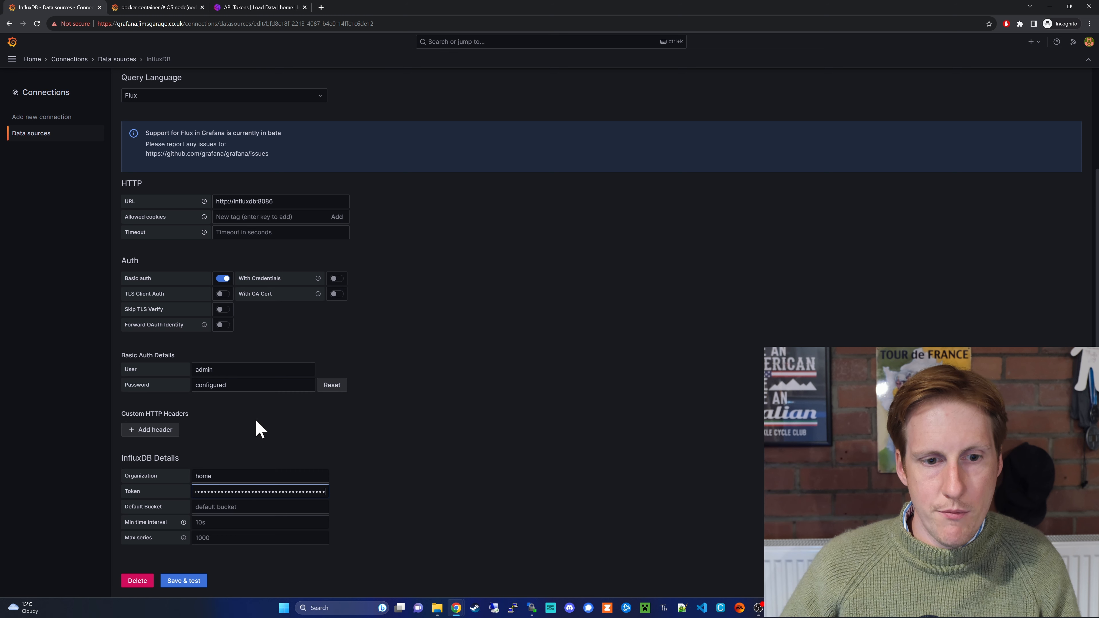
click(240, 507)
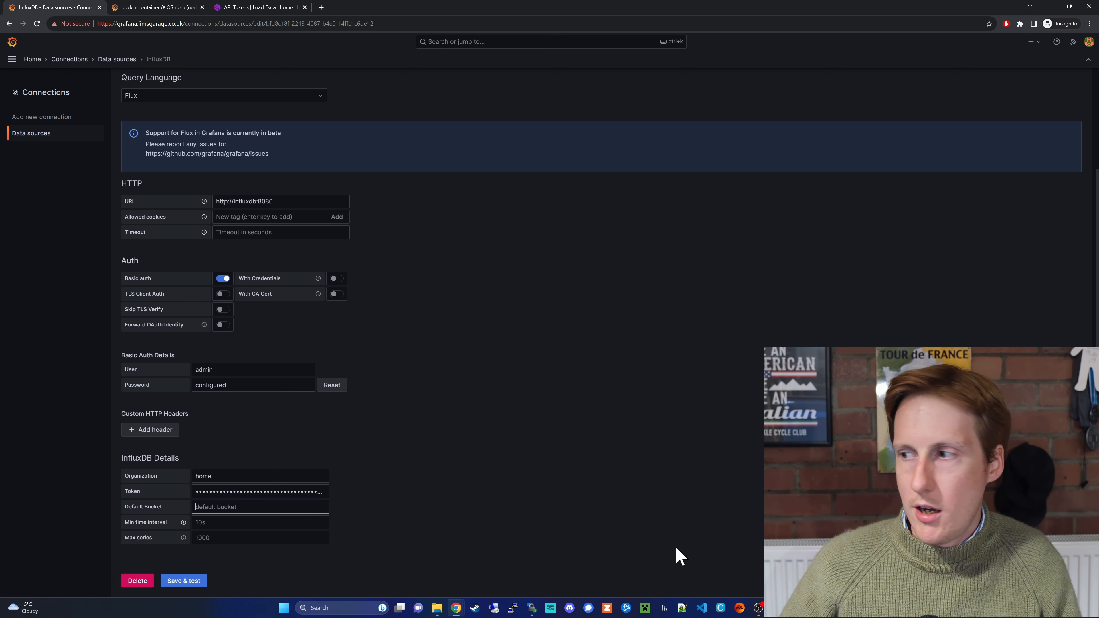
click(531, 608)
double_click(259, 400)
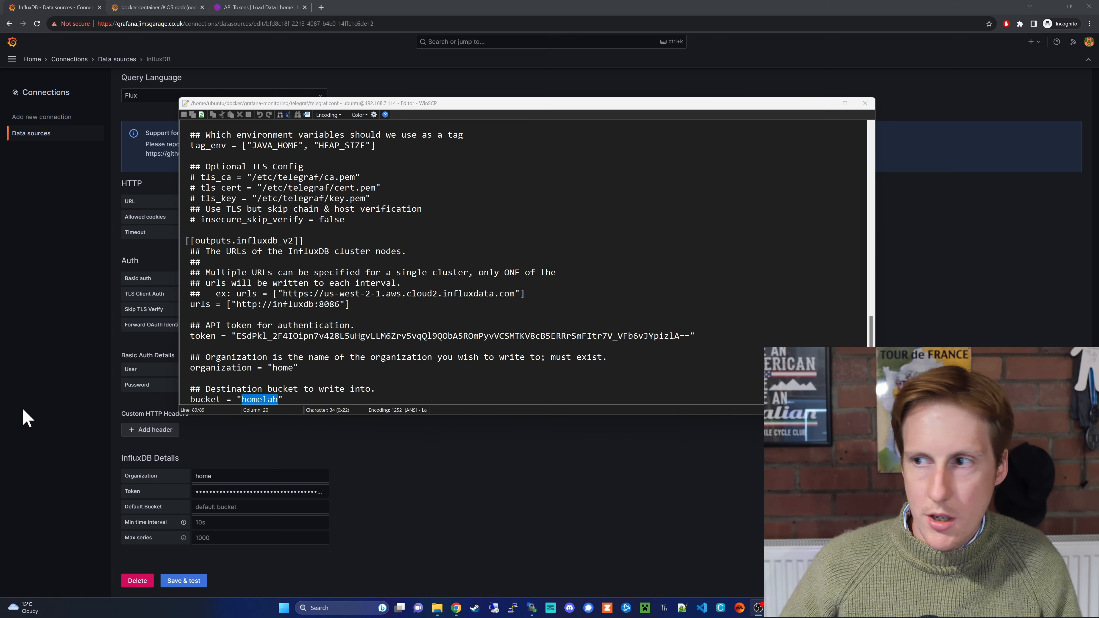
click(240, 507)
key(ctrl+v)
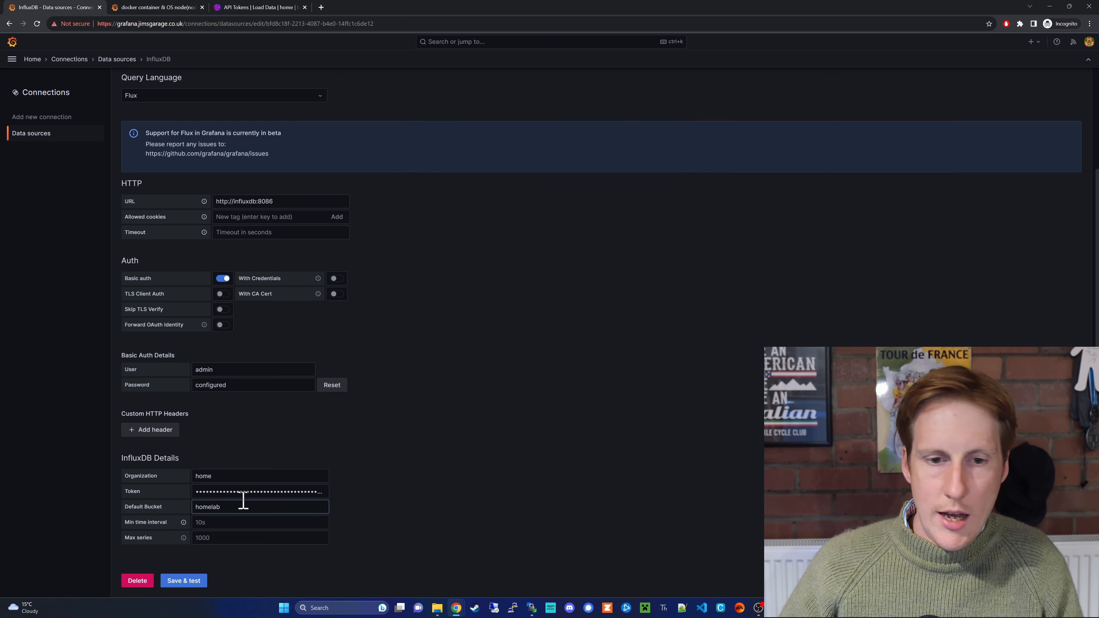
click(197, 581)
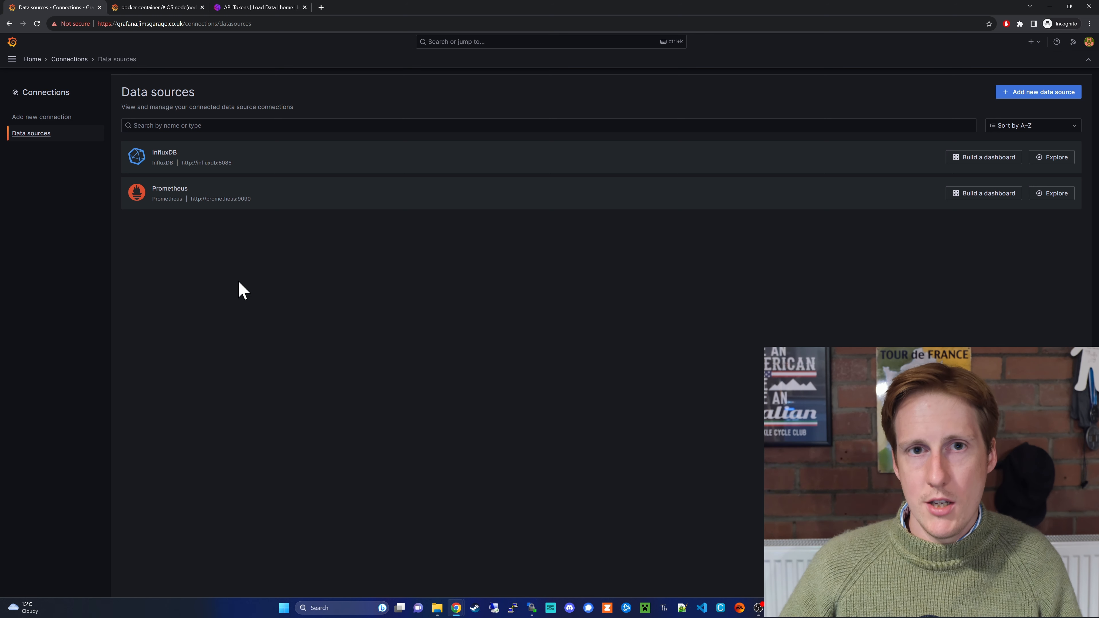
- Show the grafana.com community dashboards for 'docker', listing Docker Registry and docker container dashboards
click(152, 7)
key(alt+Left)
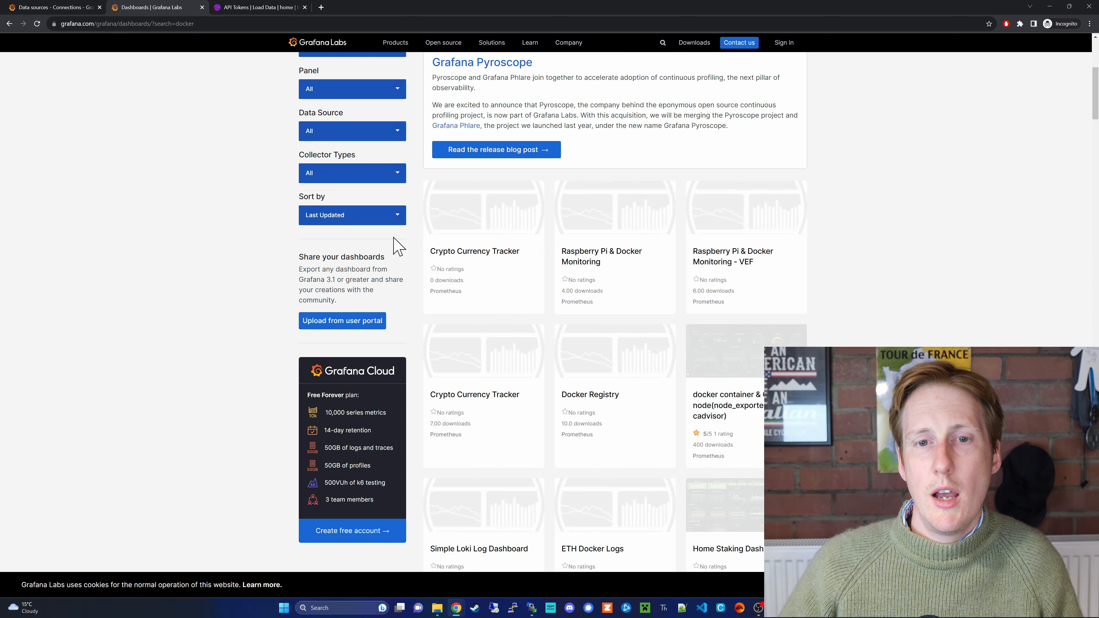
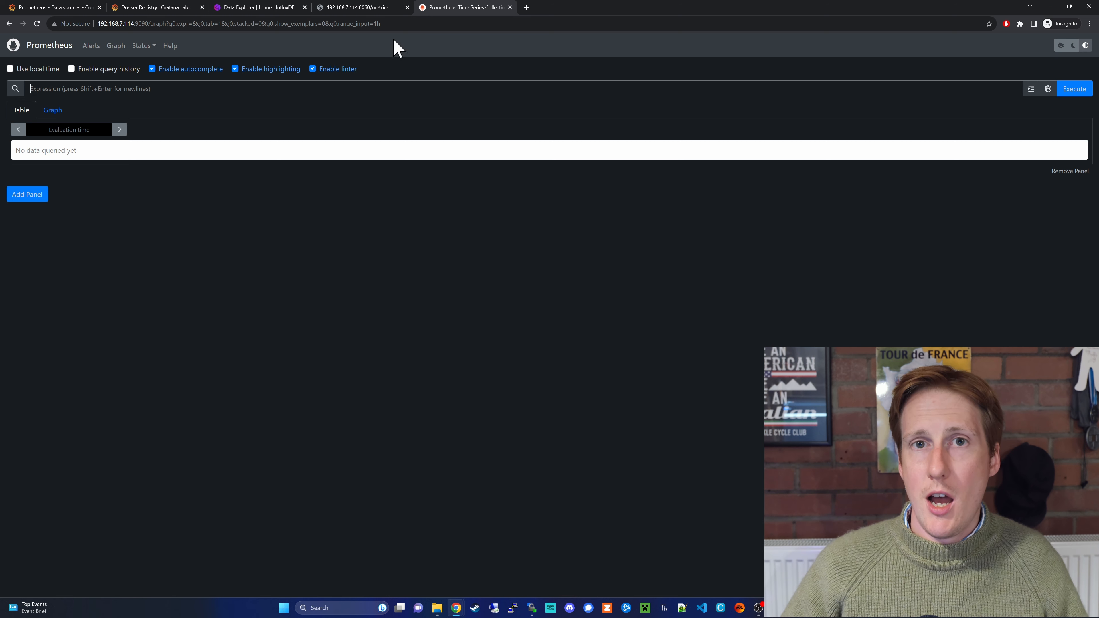
- Confirm the crowdsec_myMachine scrape target is up, matching the prometheus.yml targets line
click(142, 46)
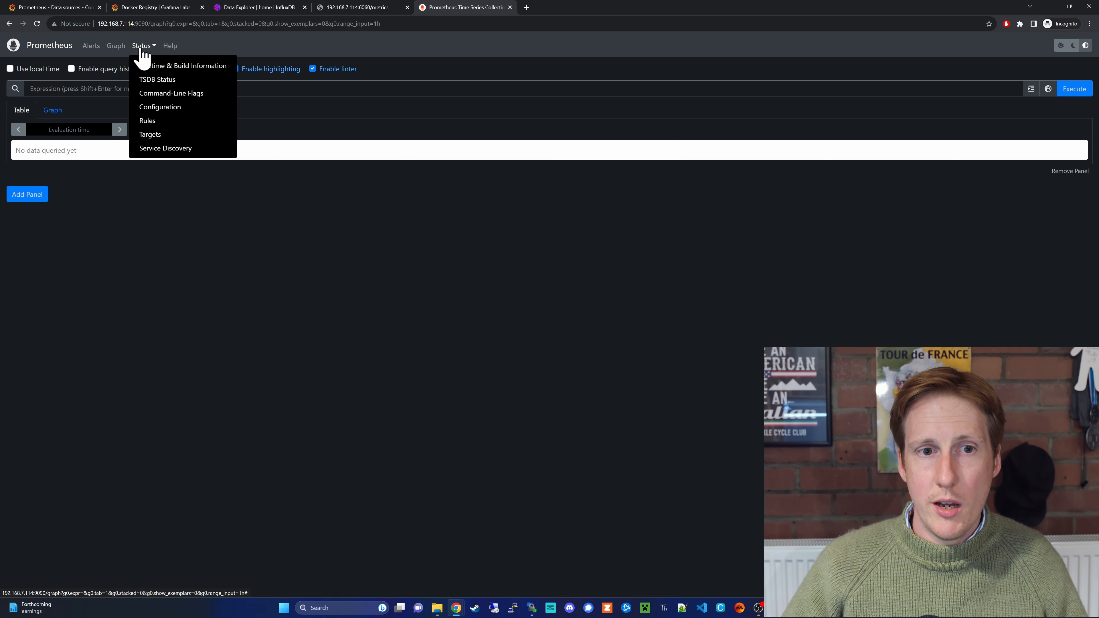
click(169, 134)
click(532, 608)
drag(226, 285, 376, 286)
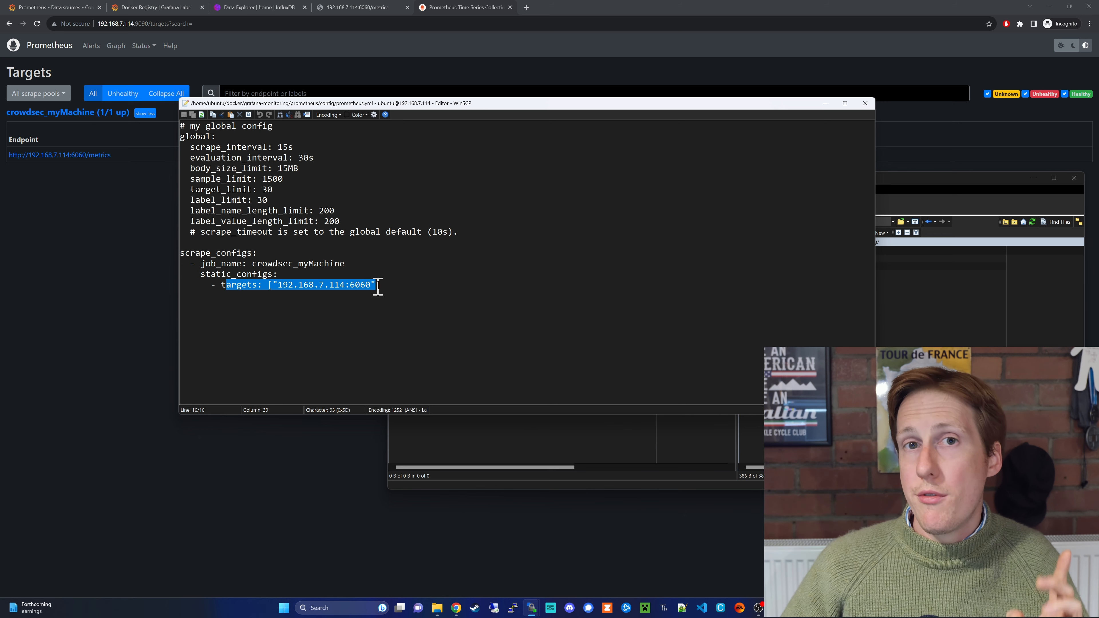
click(104, 235)
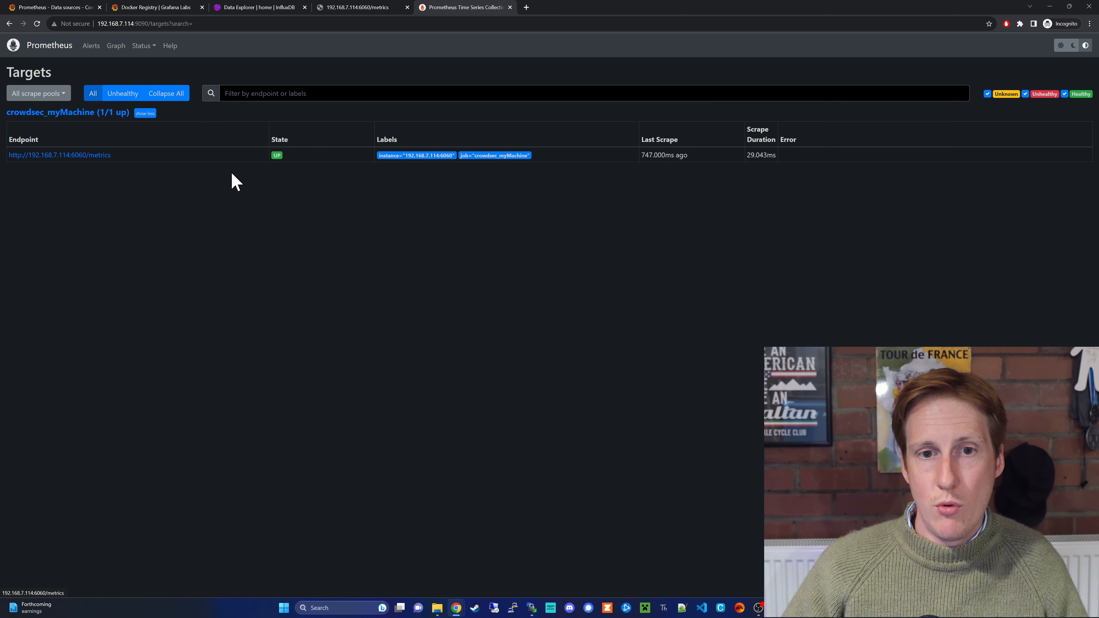
mouse_move(512, 156)
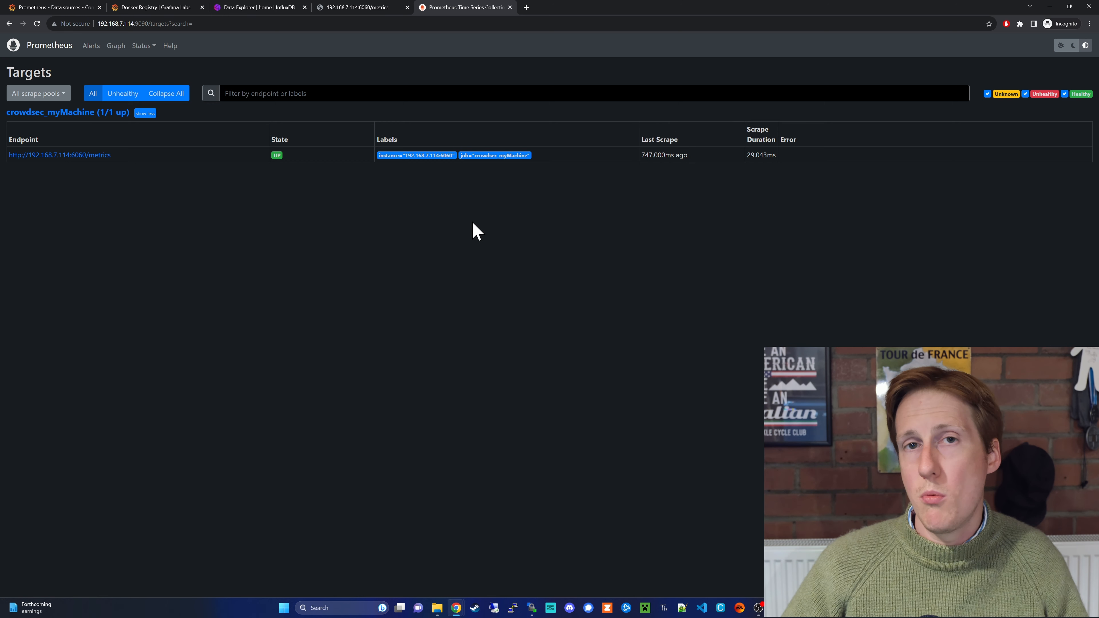
click(43, 7)
scroll(308, 387, down, 5)
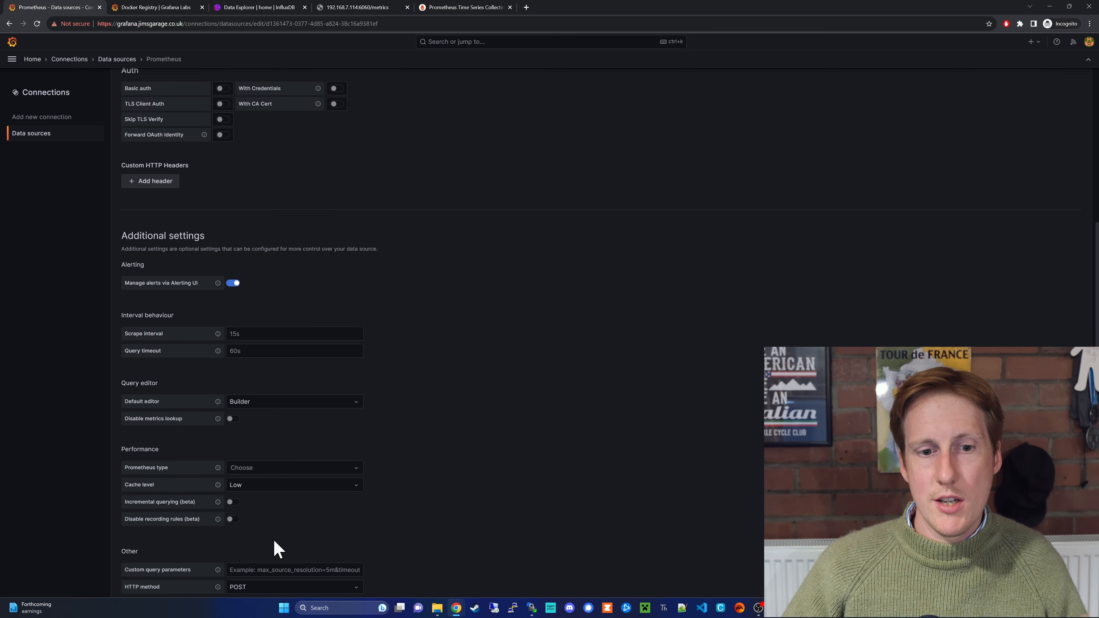
scroll(277, 549, down, 2)
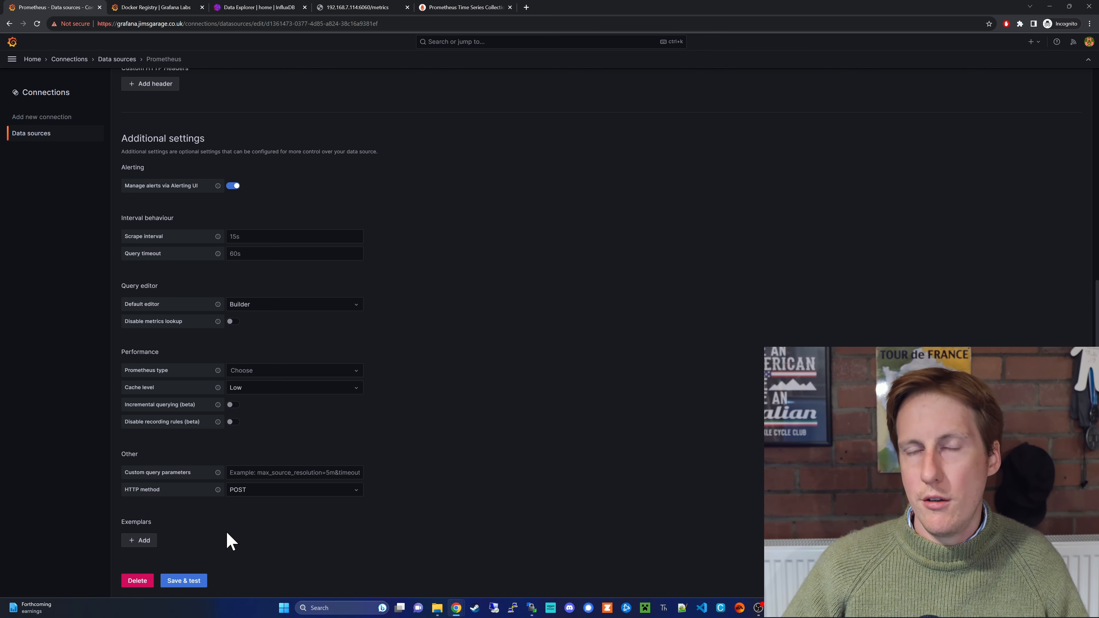
scroll(230, 529, up, 7)
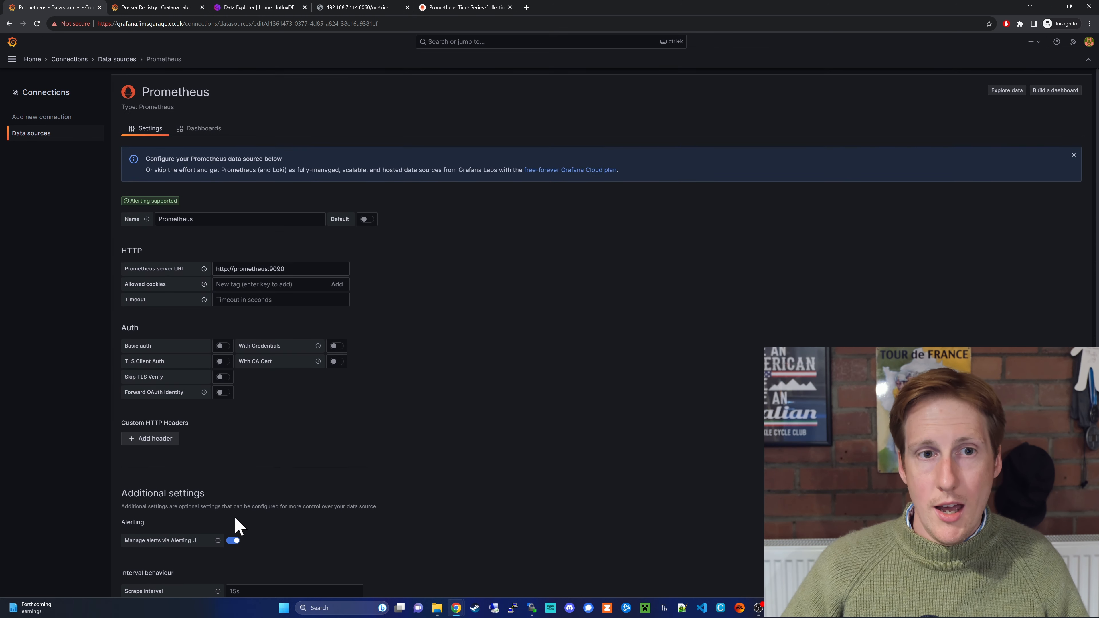
click(31, 60)
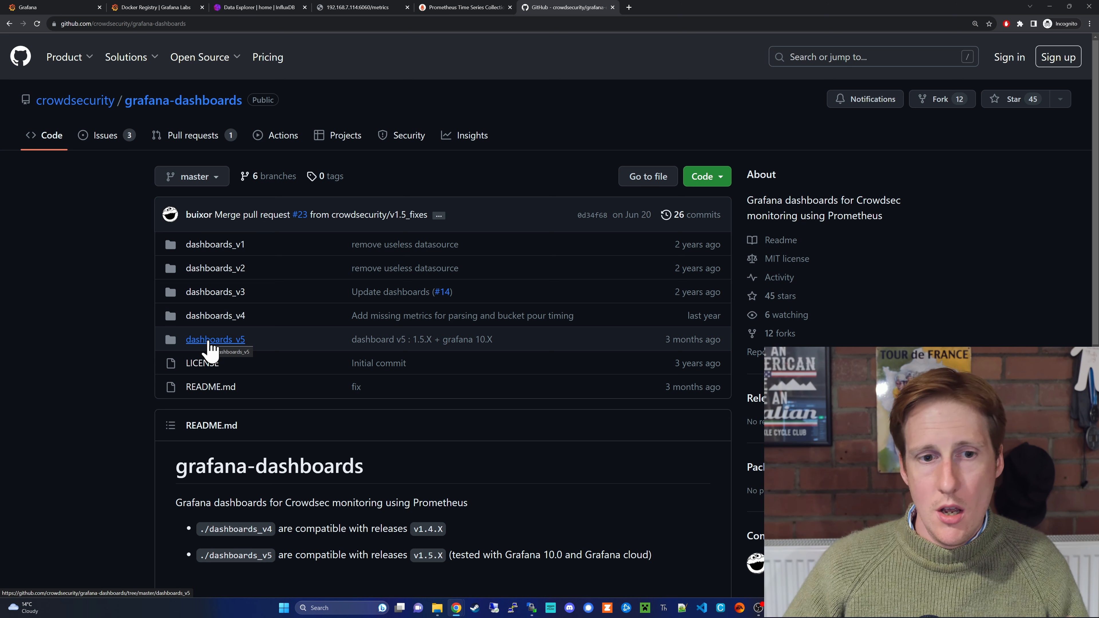
- Copy the raw Crowdsec Details per Machine.json from the dashboards_v5 folder on GitHub
click(212, 342)
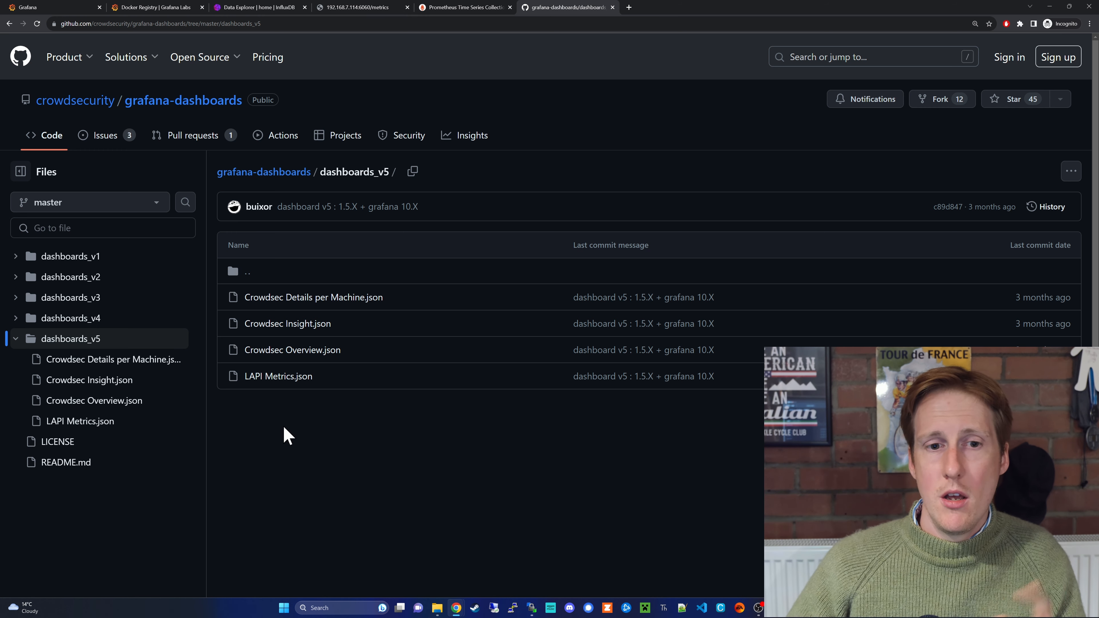
click(305, 299)
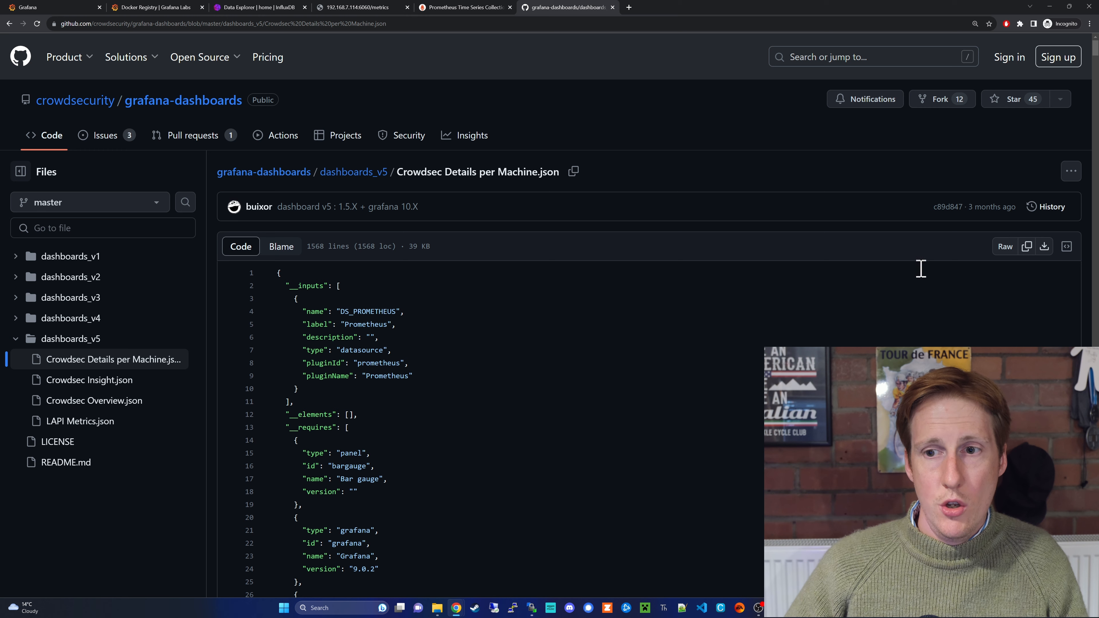
click(1027, 248)
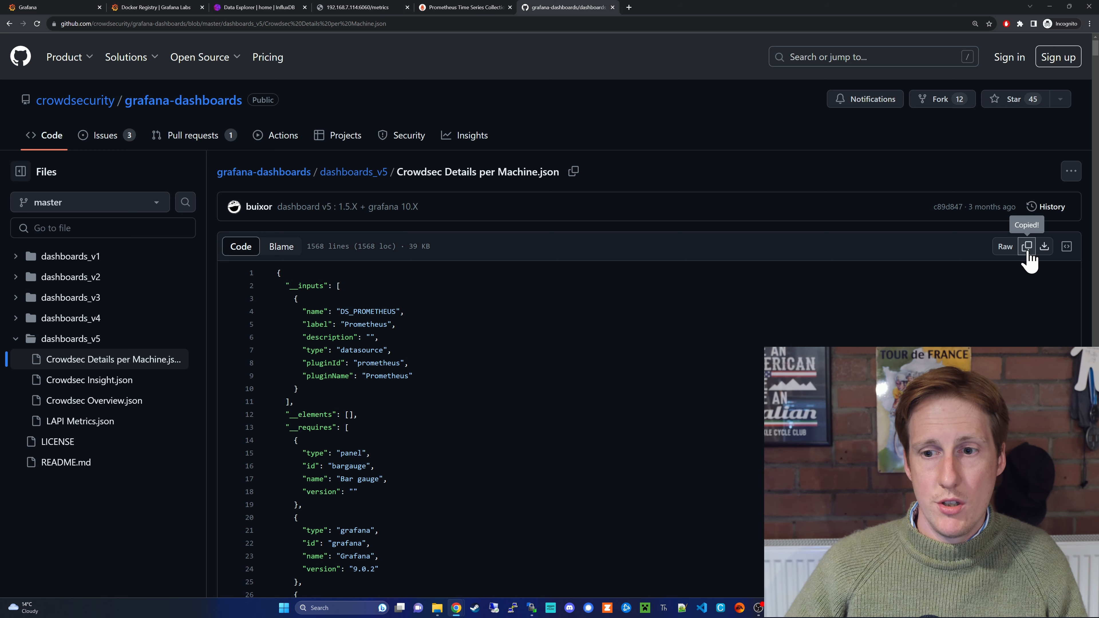
click(32, 8)
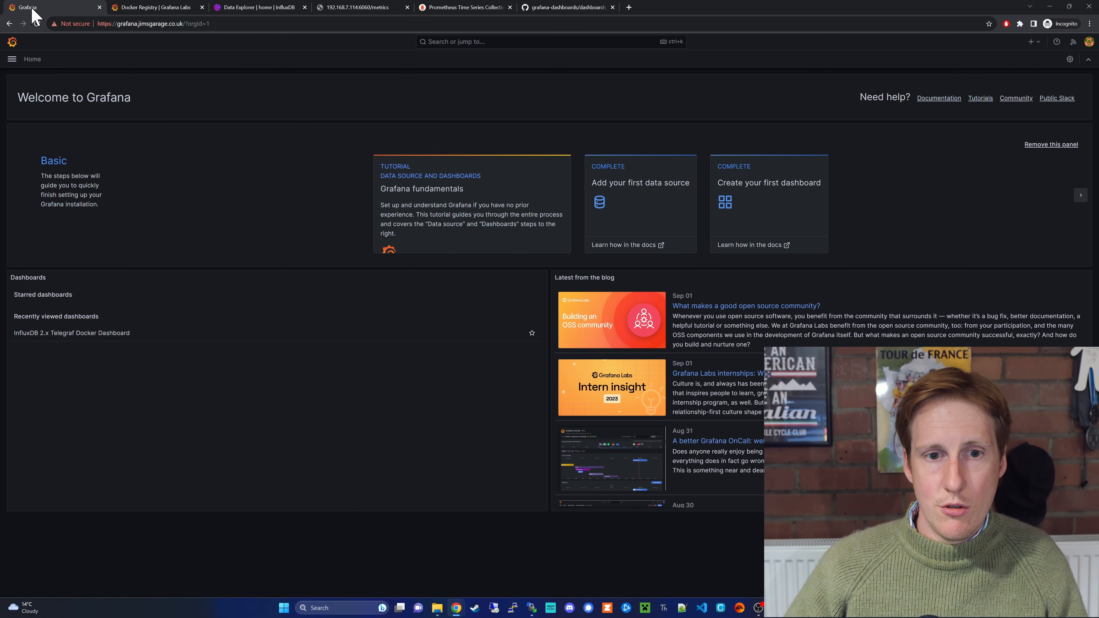
- Open the Import dashboard page via Dashboards > New > Import
click(12, 59)
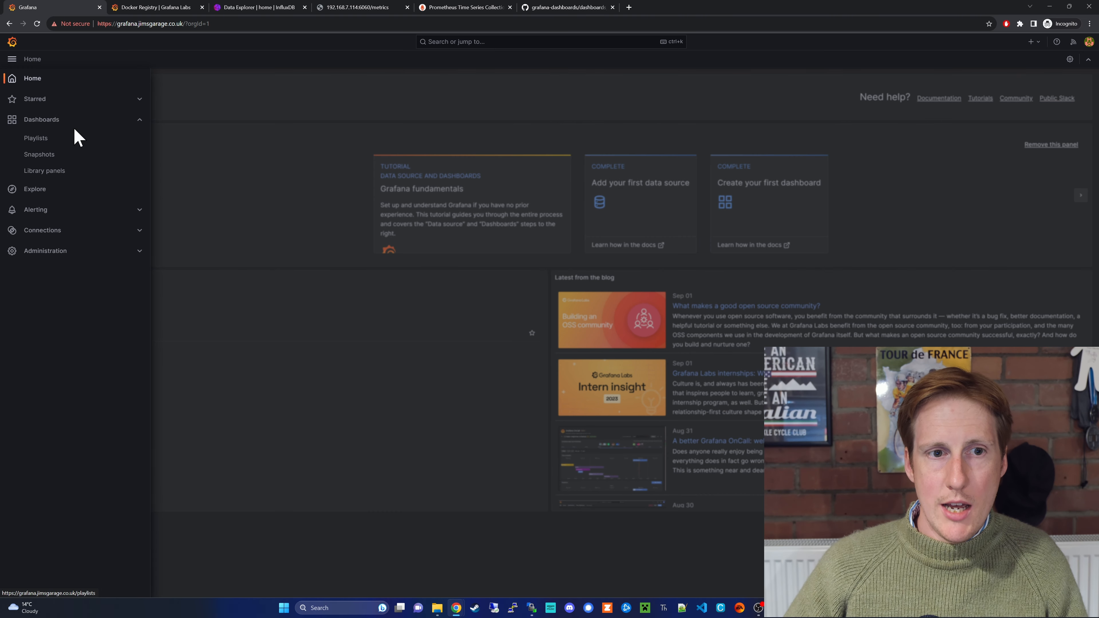
click(67, 121)
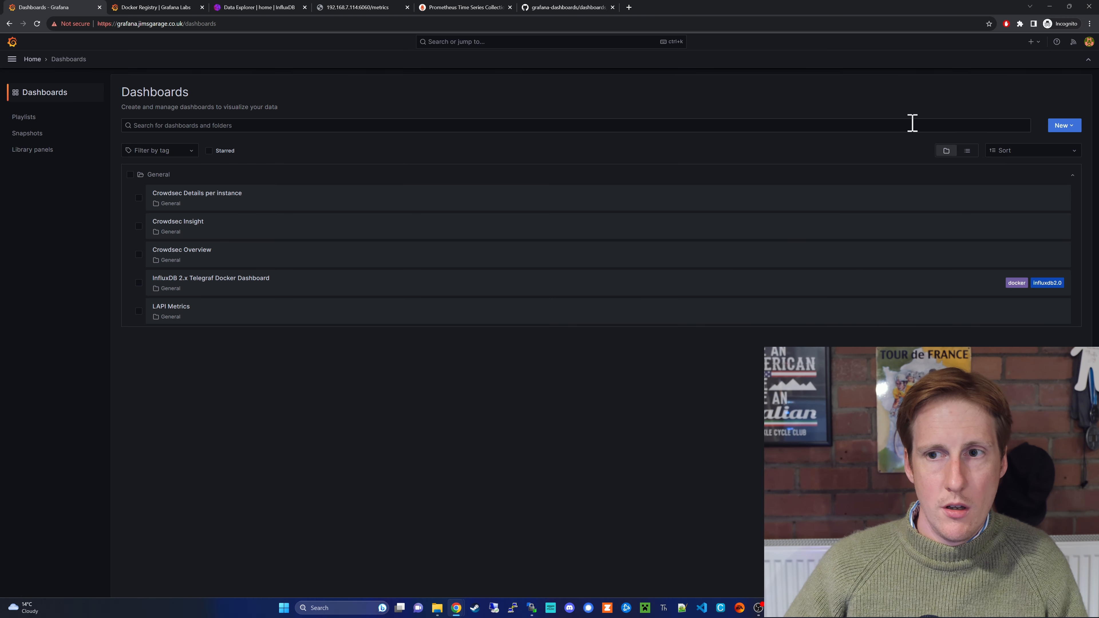
click(1065, 126)
click(1059, 169)
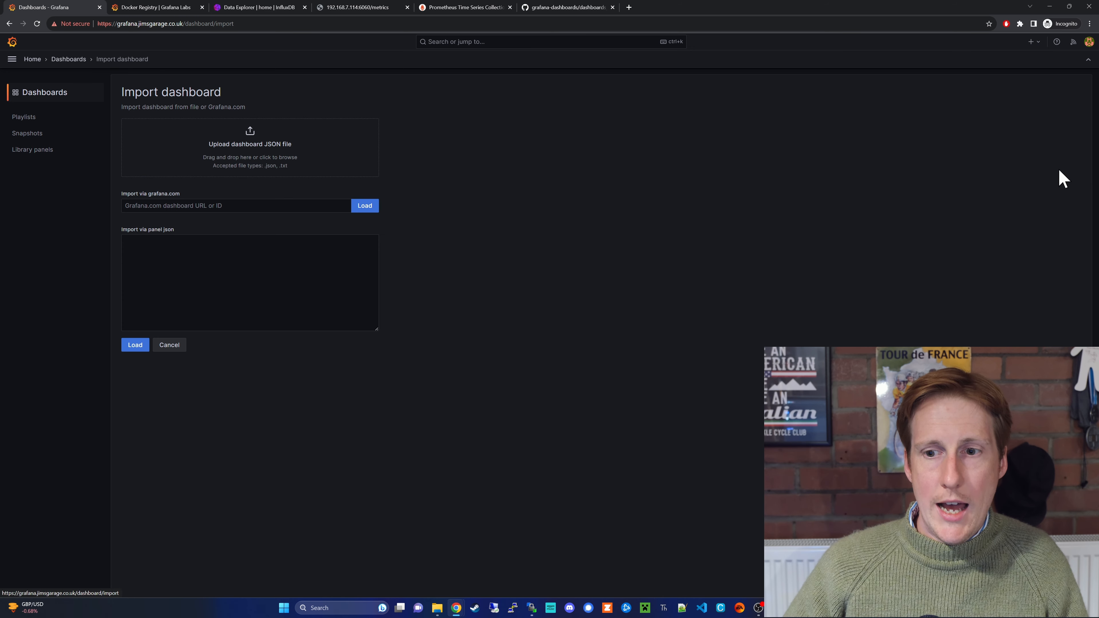
- Paste the Crowdsec dashboard JSON into the panel json box, then return to the dashboards list
click(237, 206)
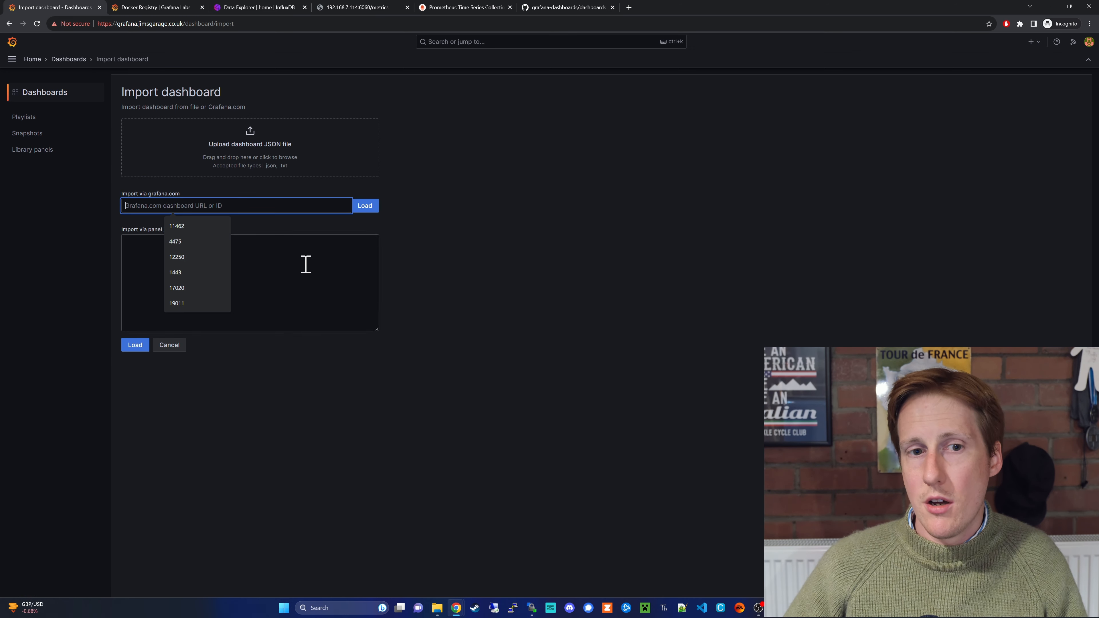
click(248, 254)
right_click(248, 254)
click(291, 329)
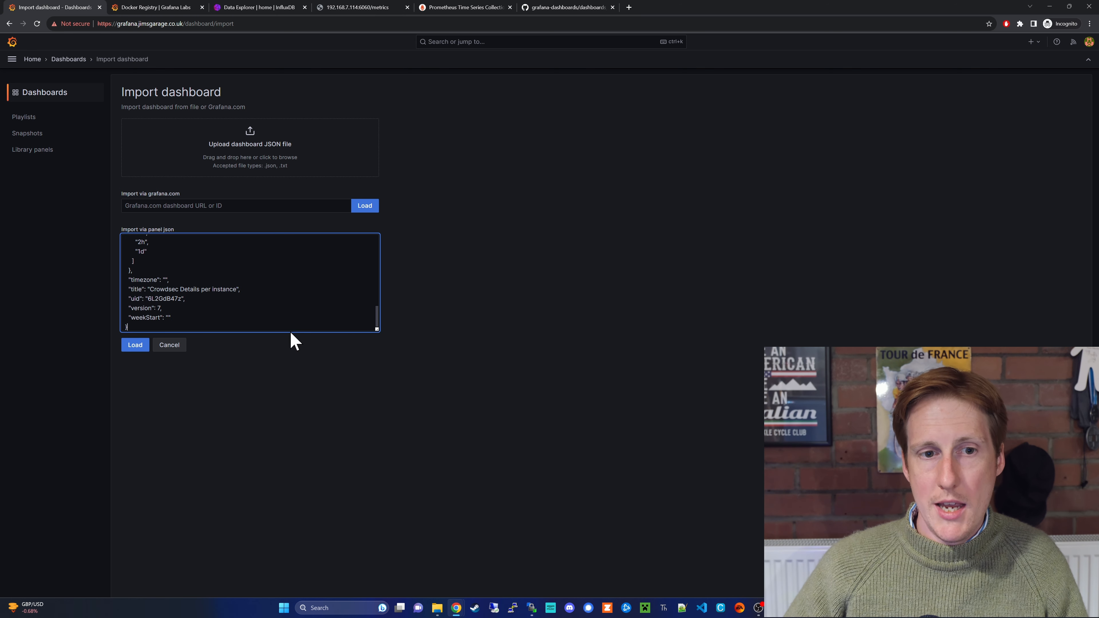
scroll(261, 309, up, 10)
scroll(262, 309, up, 5)
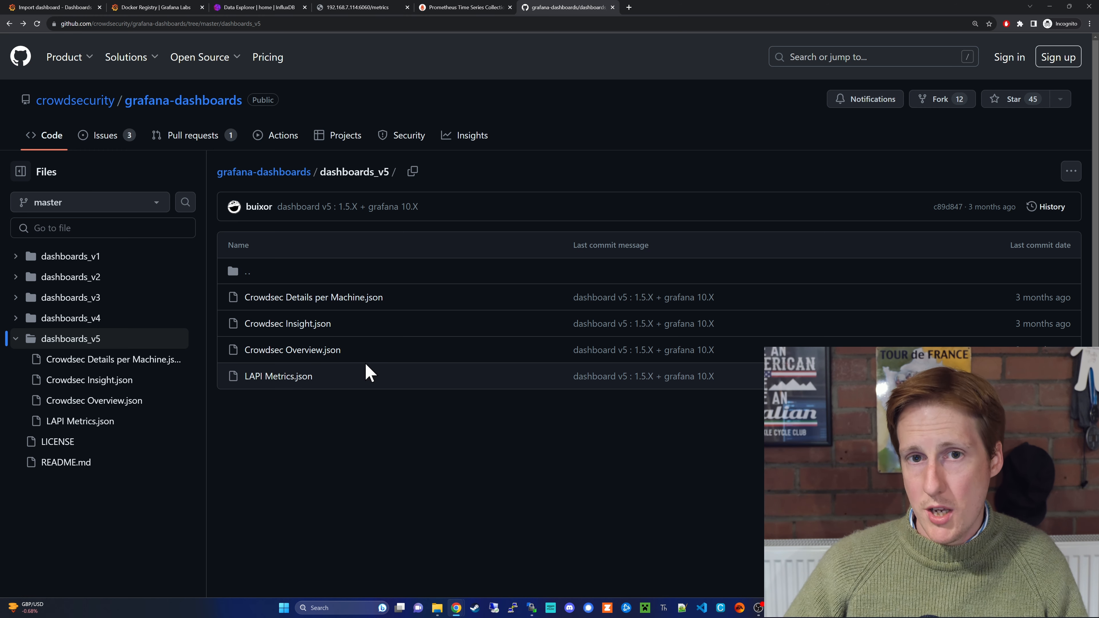
click(71, 7)
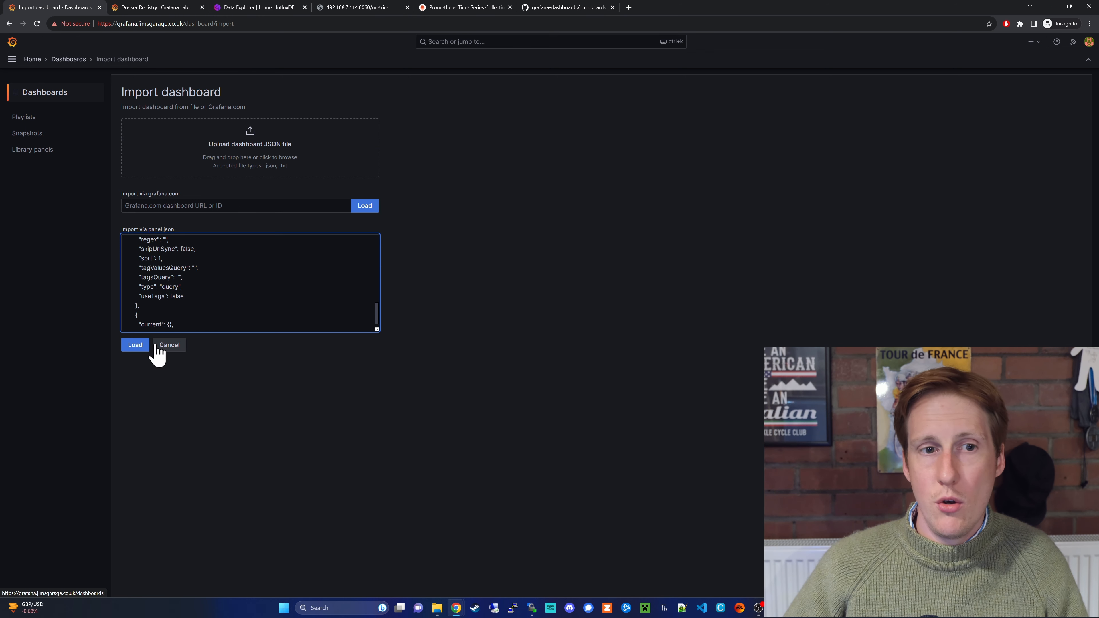
click(39, 92)
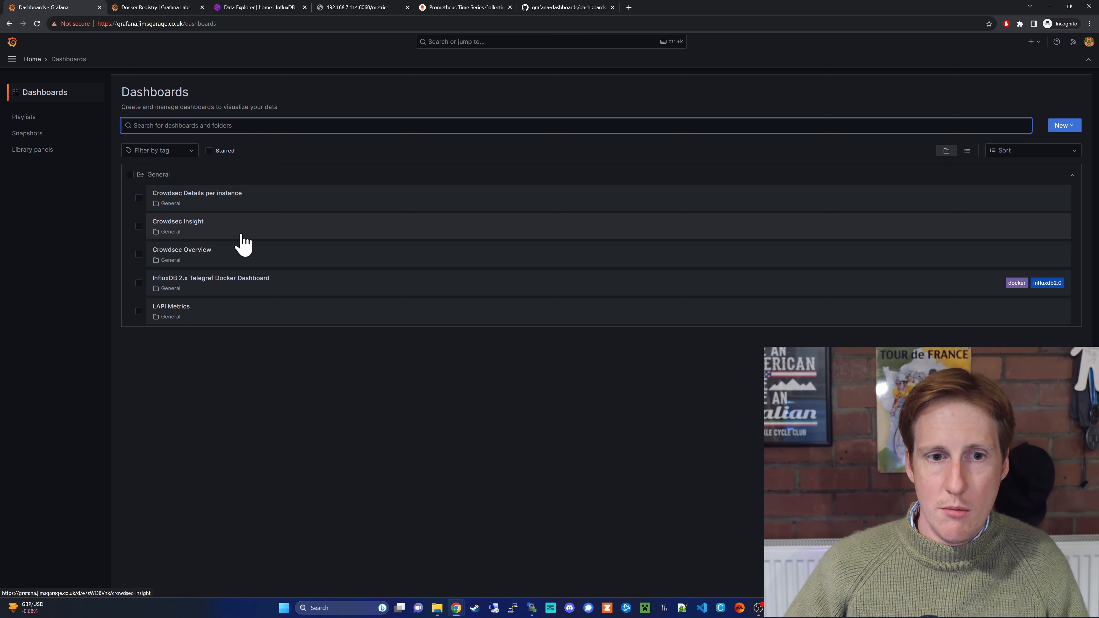
- Browse the Crowdsec Overview dashboard's panels and edit the Running Crowdsec stat panel
click(201, 260)
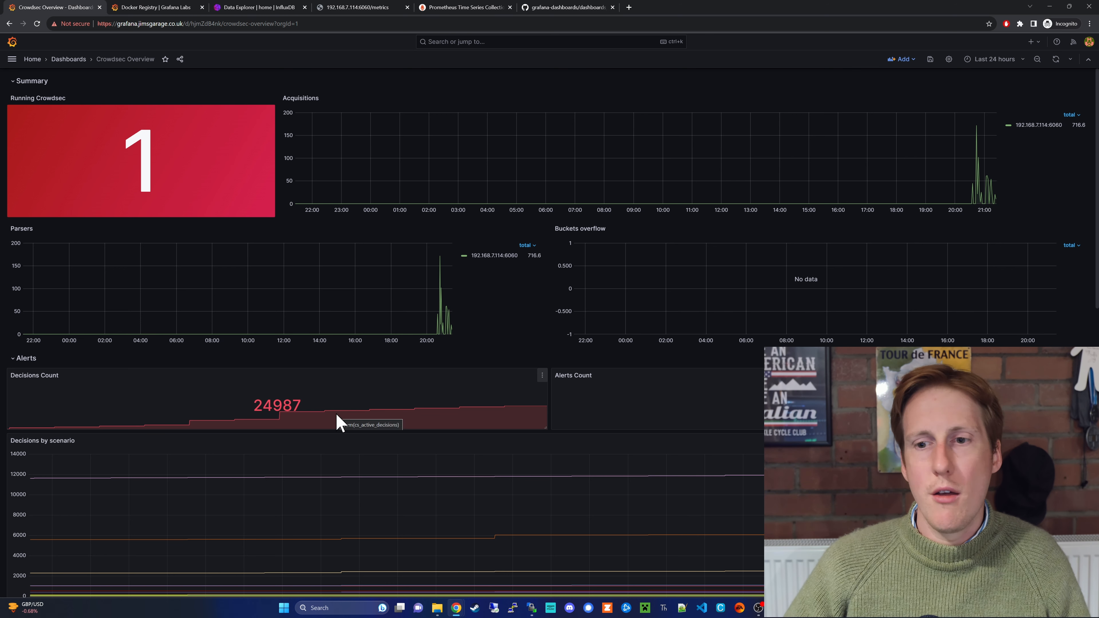
click(1007, 61)
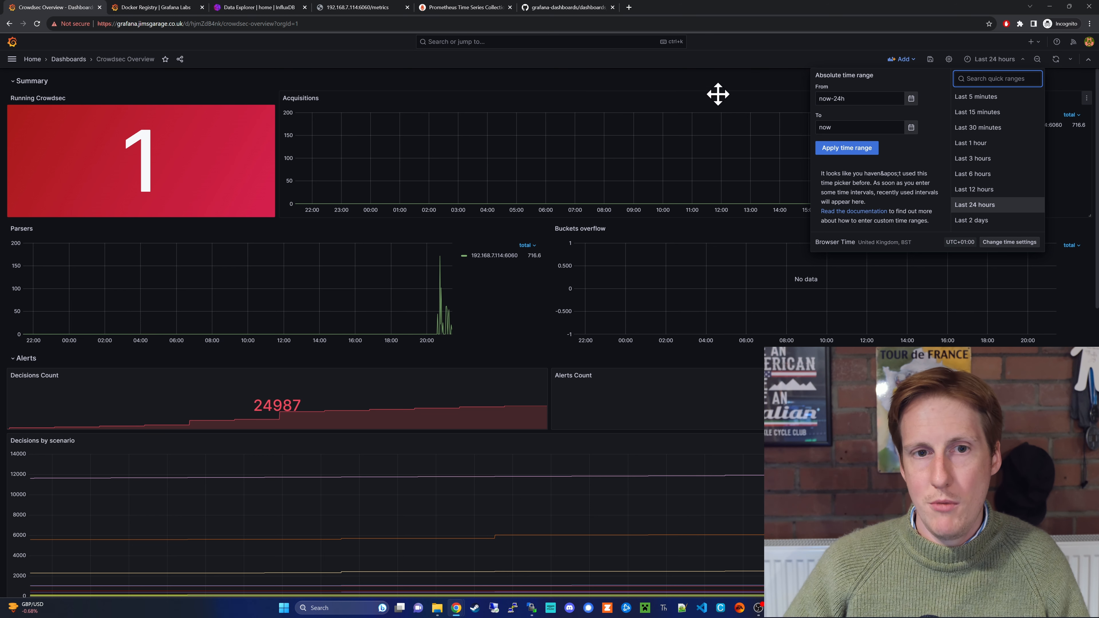
click(690, 90)
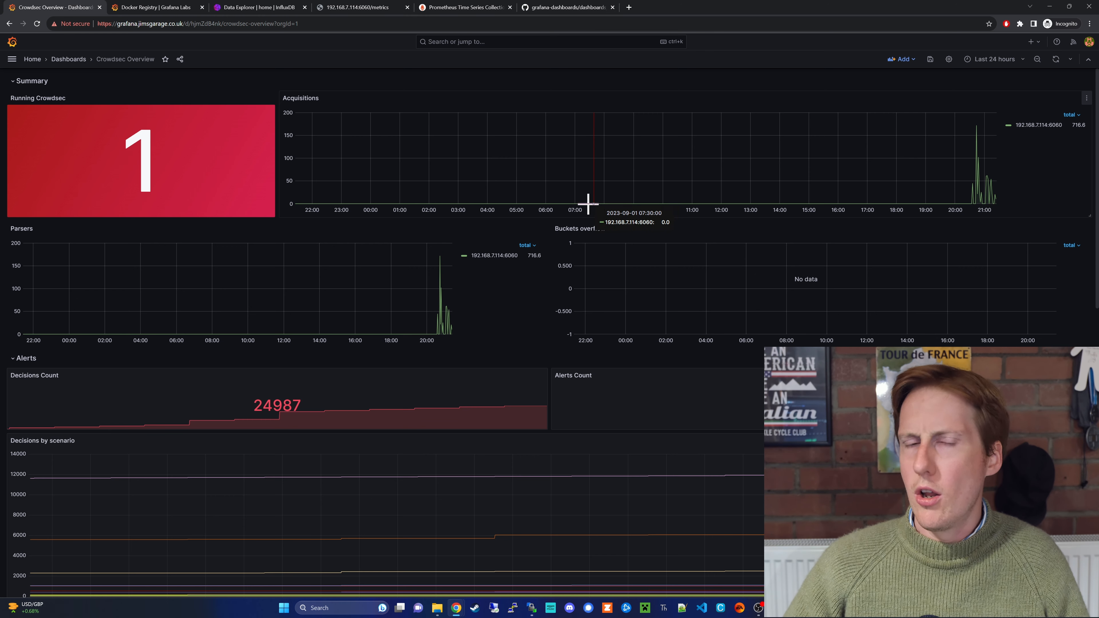
scroll(539, 275, down, 5)
scroll(540, 275, down, 2)
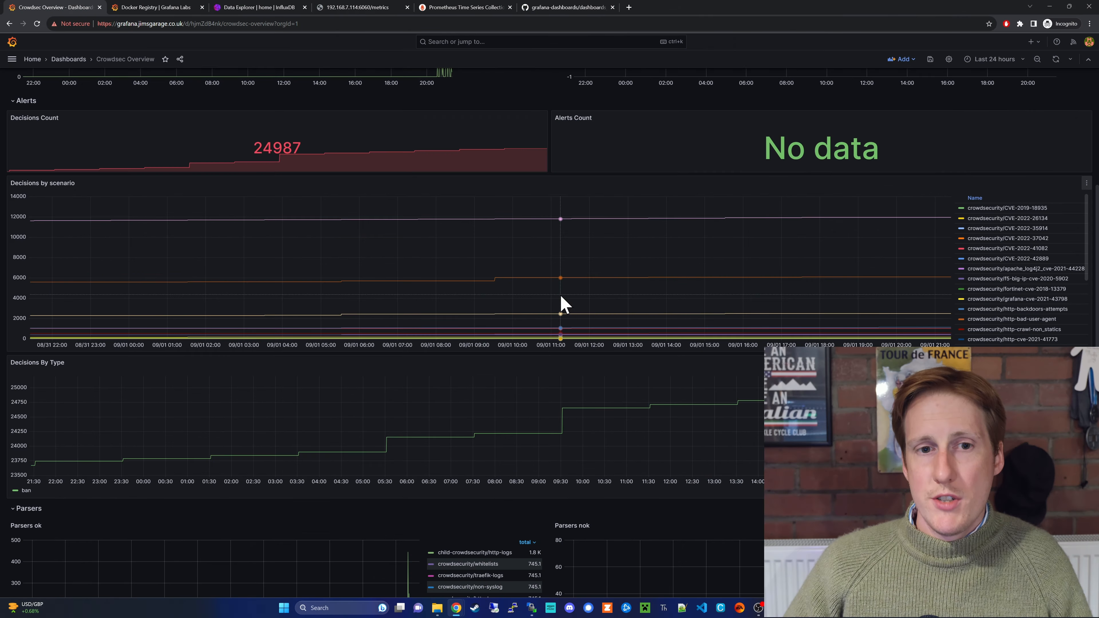
scroll(519, 299, up, 6)
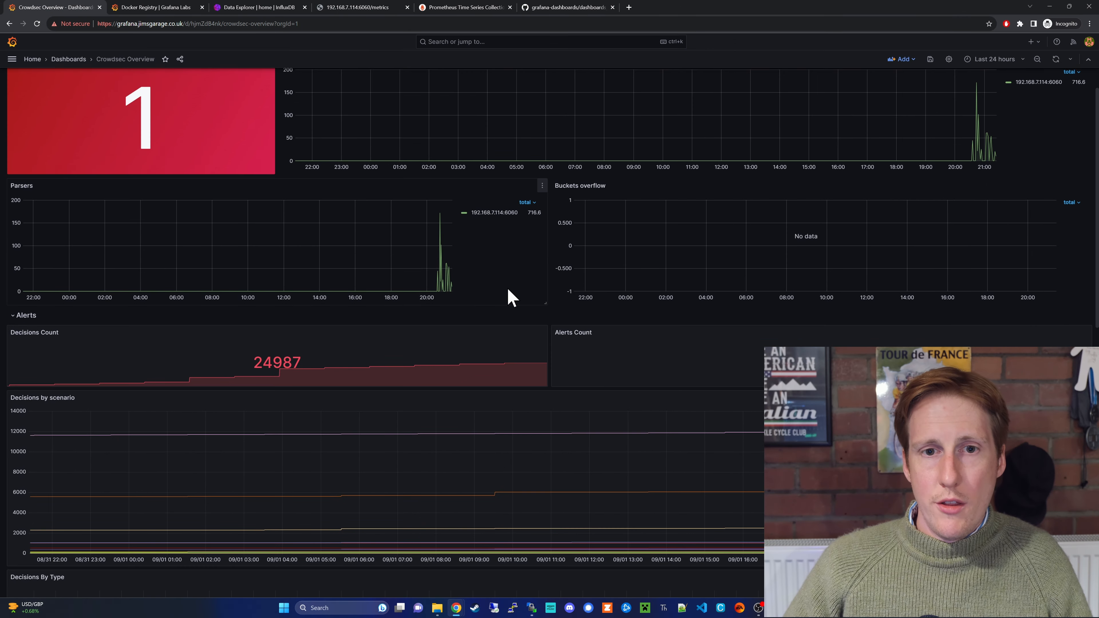
click(270, 98)
click(216, 130)
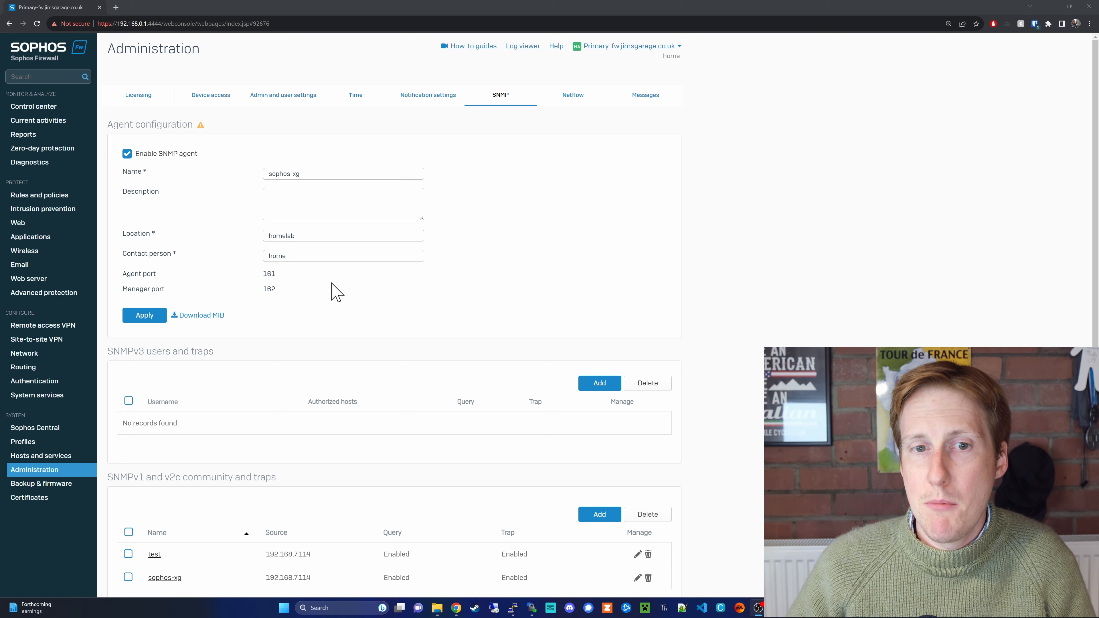
- Scroll through the Sophos SNMP agent settings and the sophos-xg community
scroll(344, 473, down, 1)
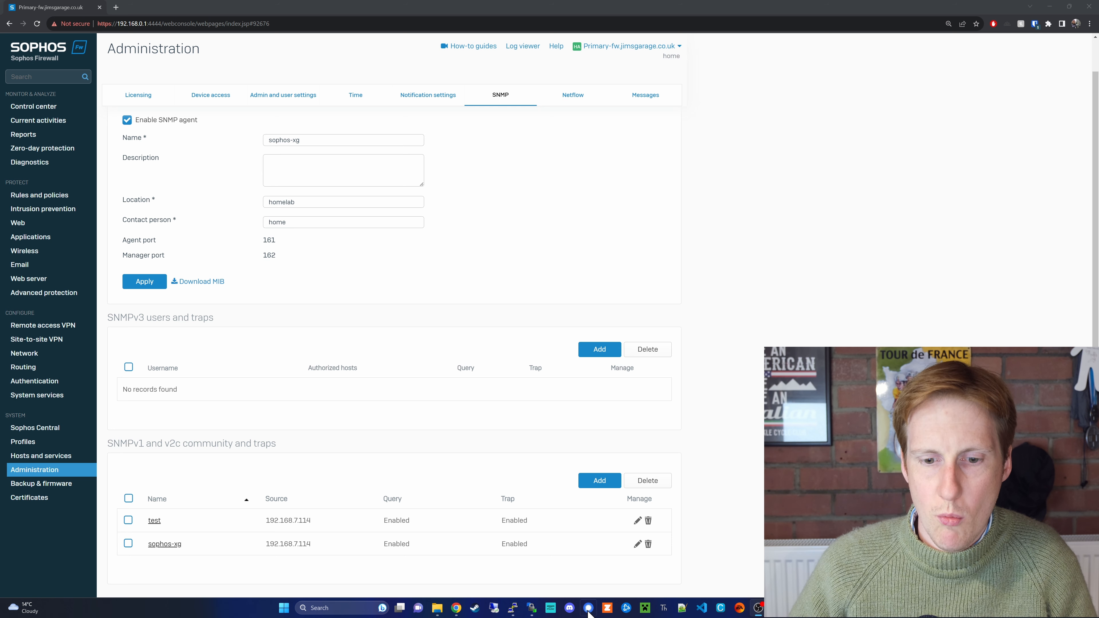
mouse_move(512, 608)
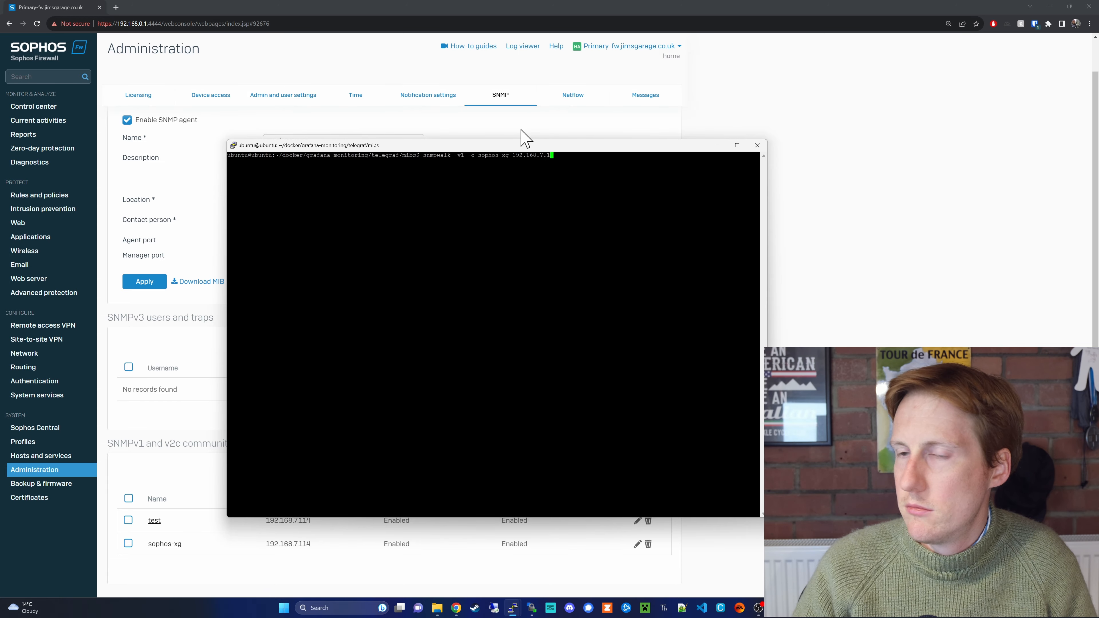
key(Return)
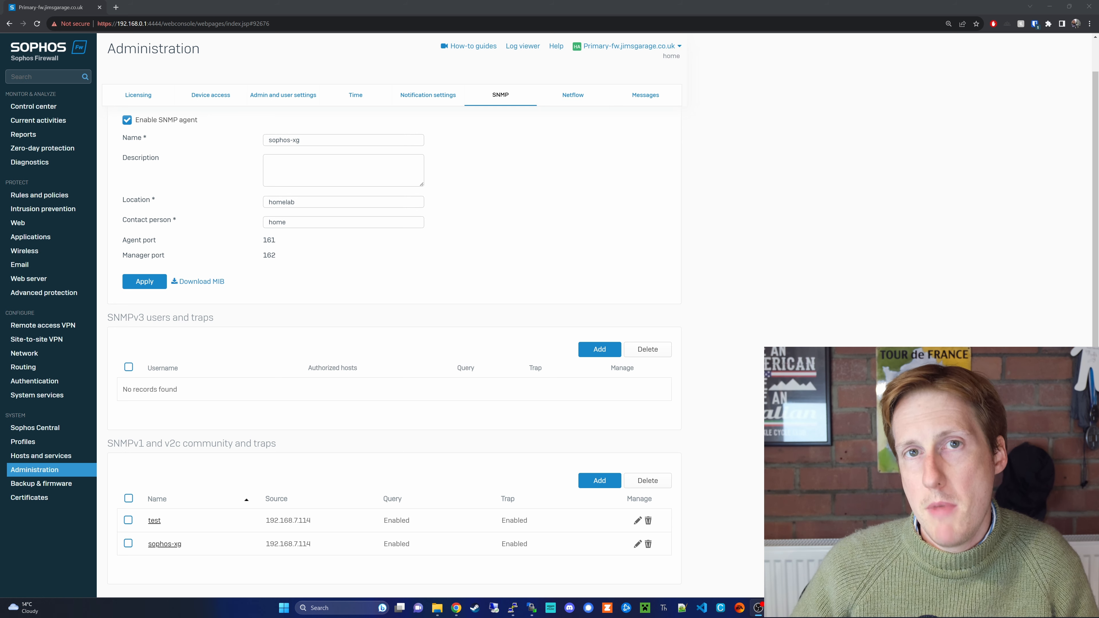
mouse_move(529, 616)
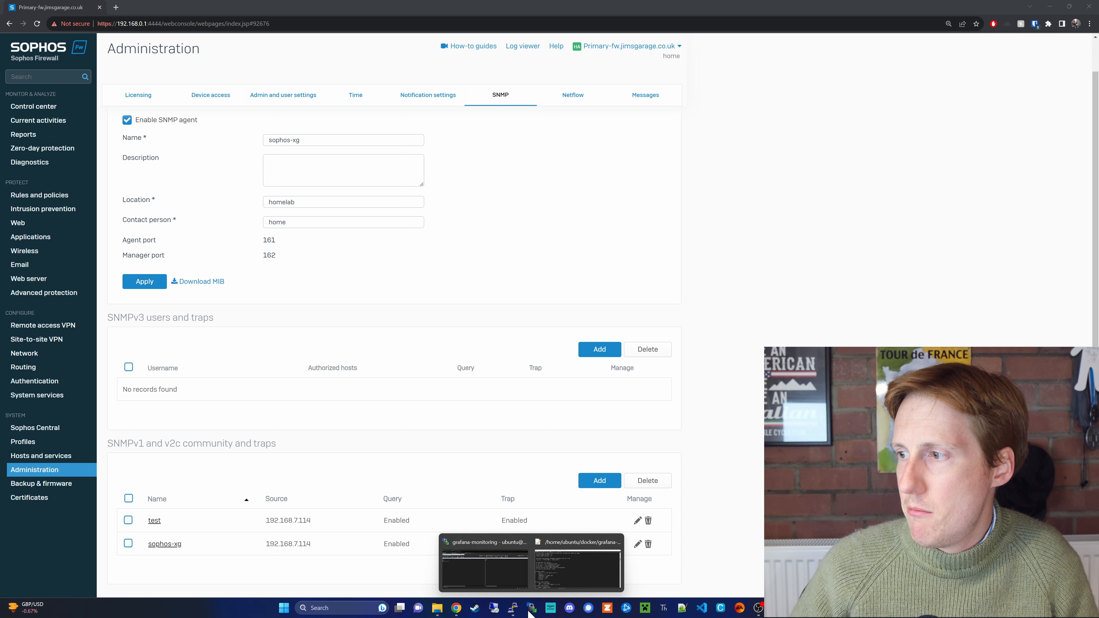
click(510, 580)
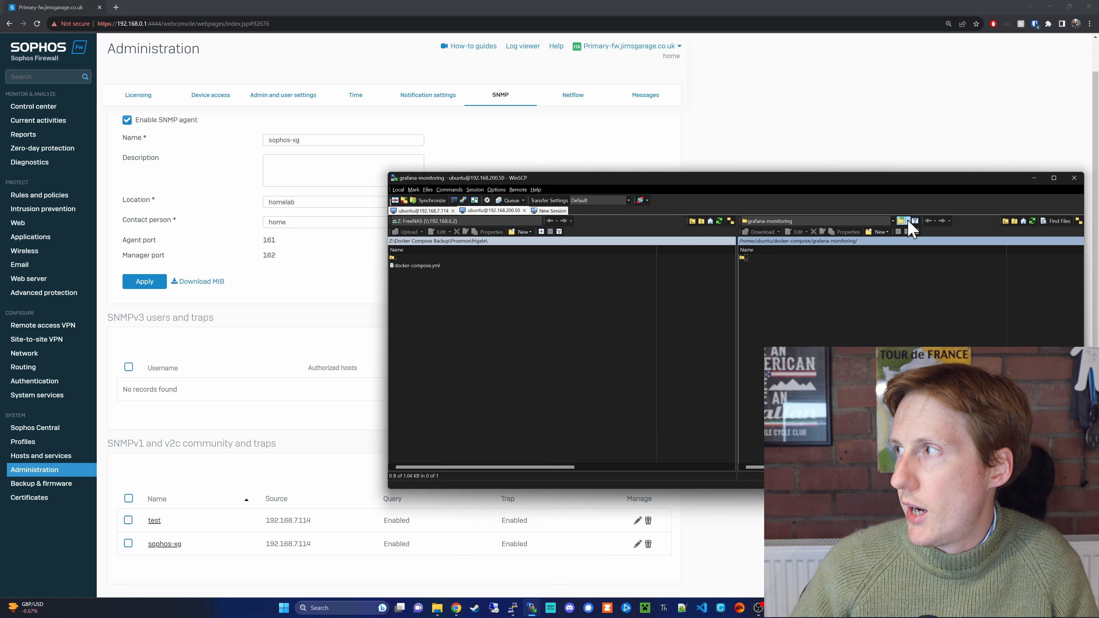
- Open telegraf/mibs/mibs.txt, read through the Sophos XG MIB definitions, and close it
click(1006, 221)
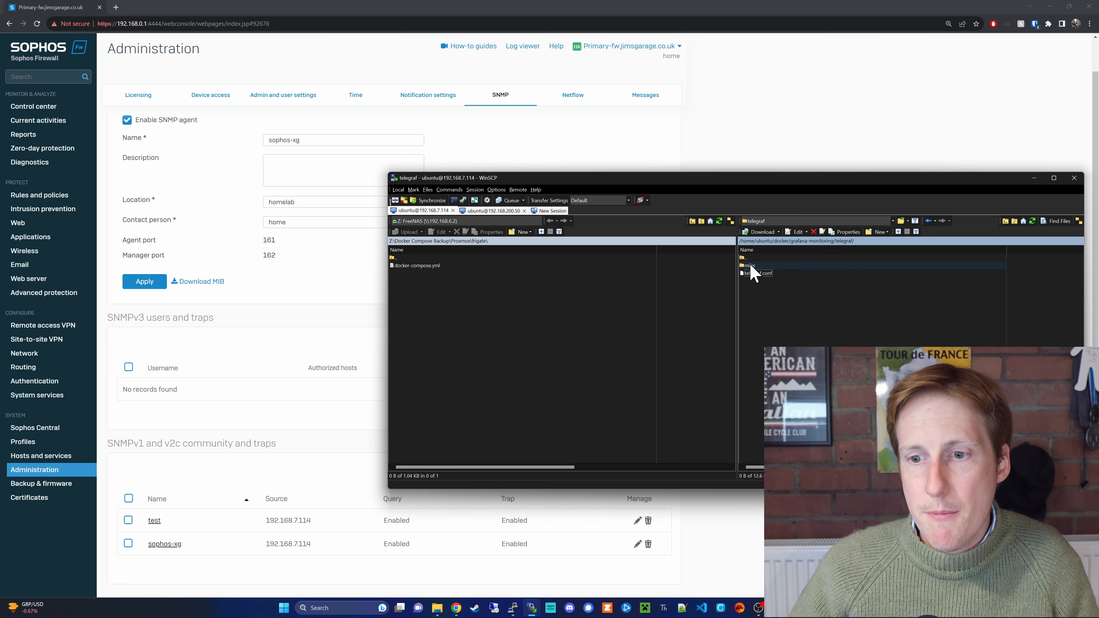
double_click(755, 266)
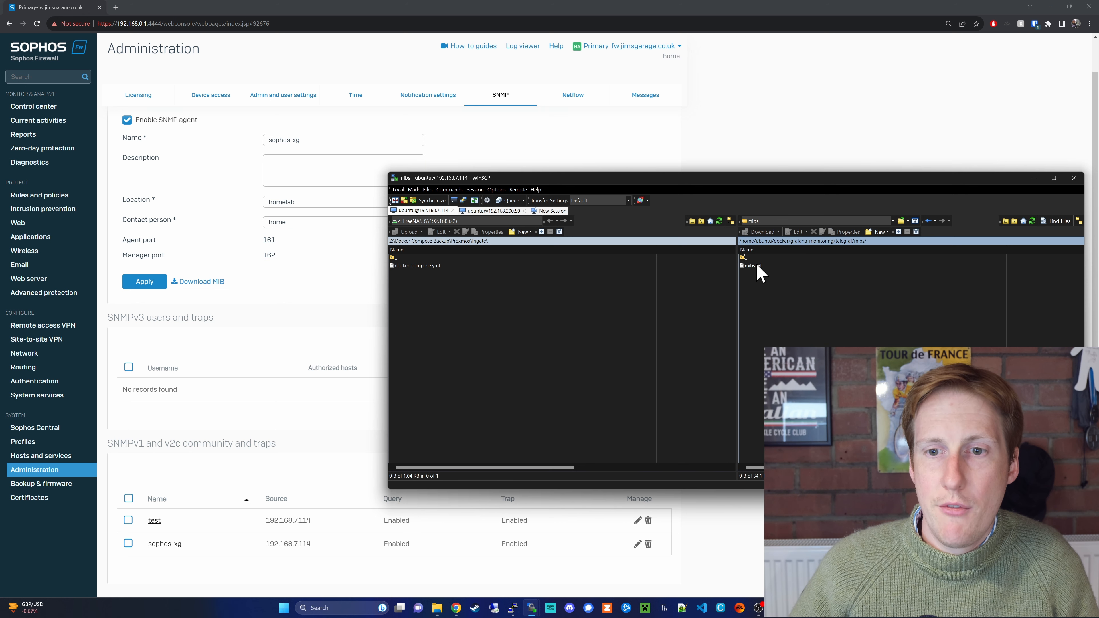
double_click(777, 268)
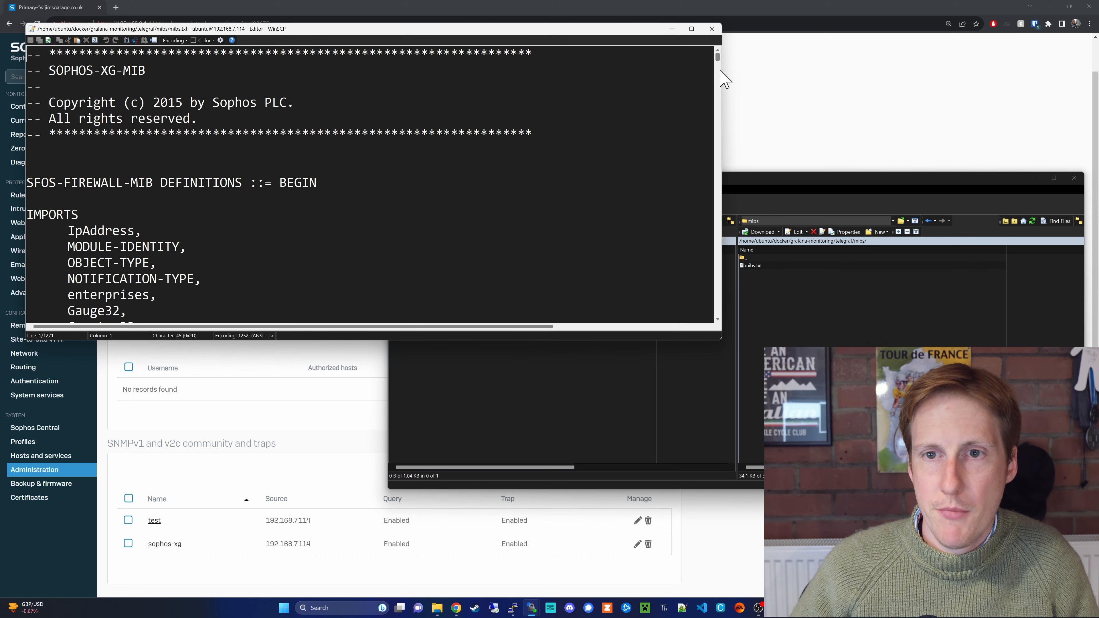
scroll(718, 69, down, 13)
scroll(717, 73, down, 7)
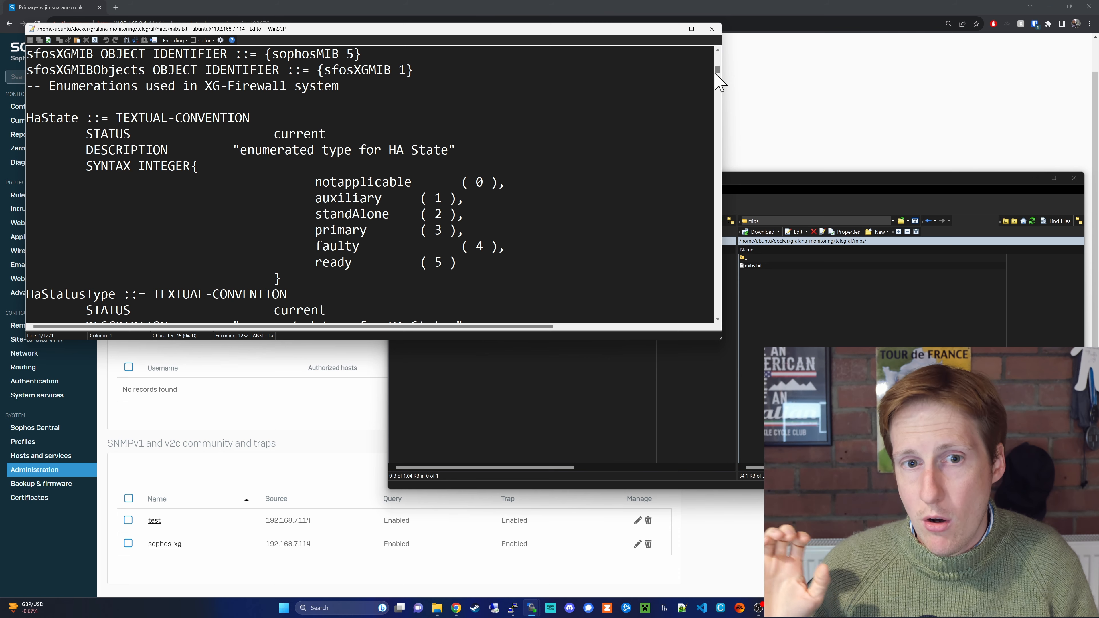
drag(717, 74, 719, 159)
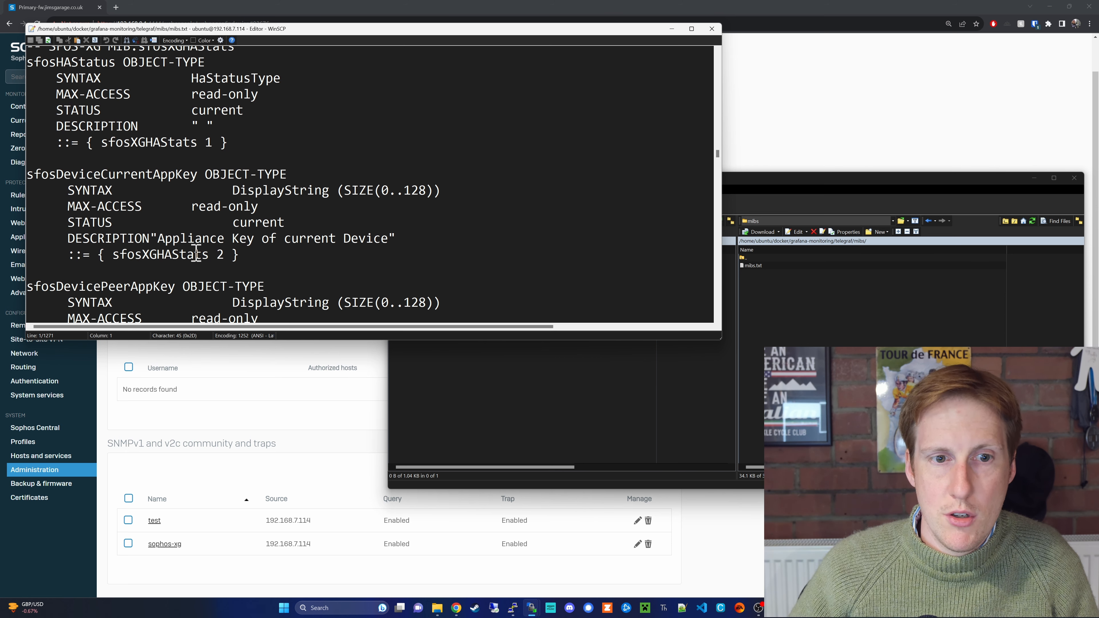
scroll(206, 268, down, 2)
scroll(206, 268, down, 7)
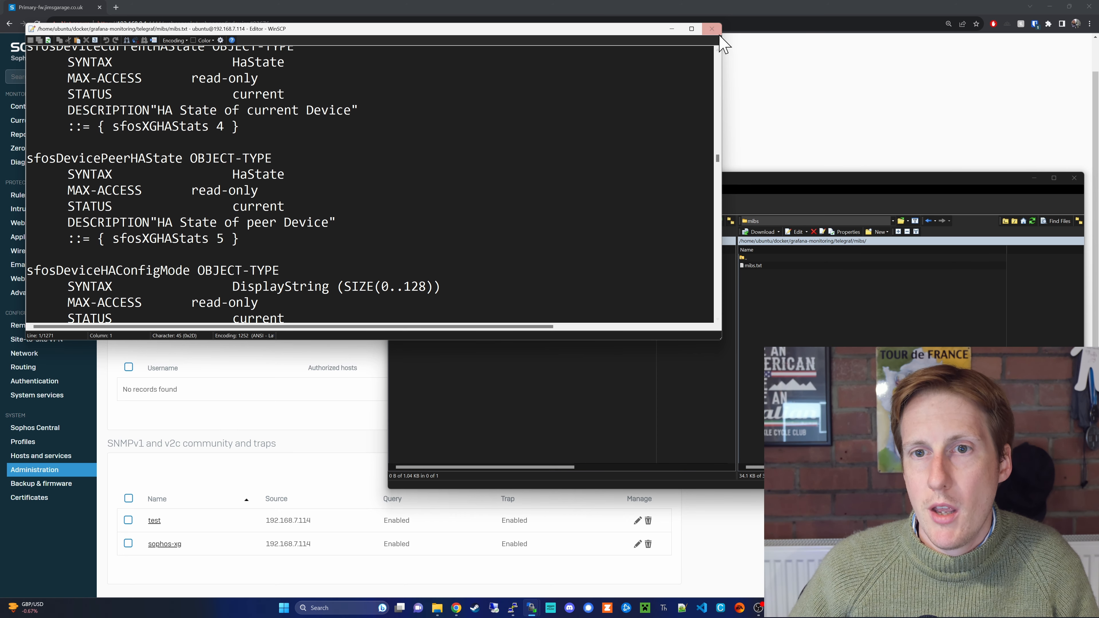
click(712, 30)
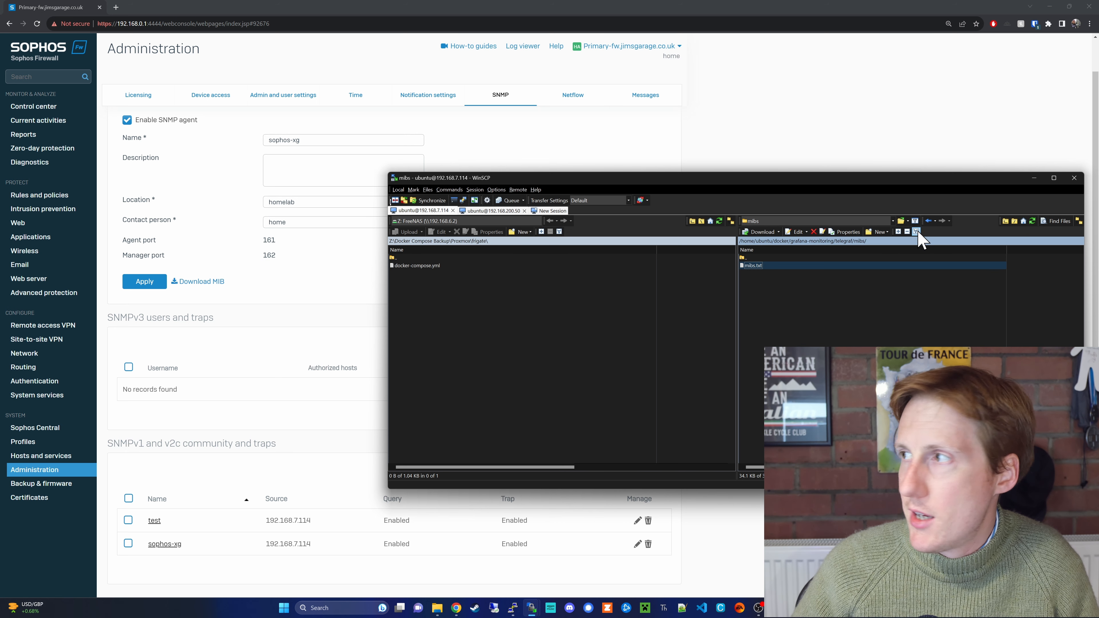
- Open grafana-monitoring/docker-compose.yaml and select telegraf's mibs volume mounted at /usr/share/snmp/mibs
click(1006, 222)
click(1005, 221)
click(1005, 222)
click(1006, 221)
double_click(778, 293)
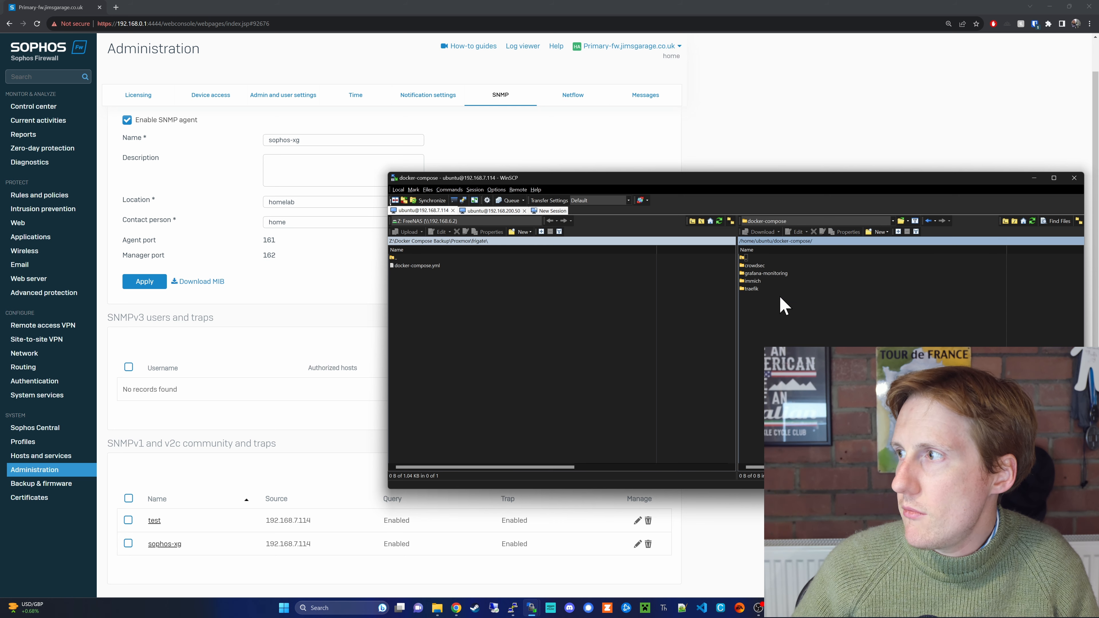
double_click(777, 275)
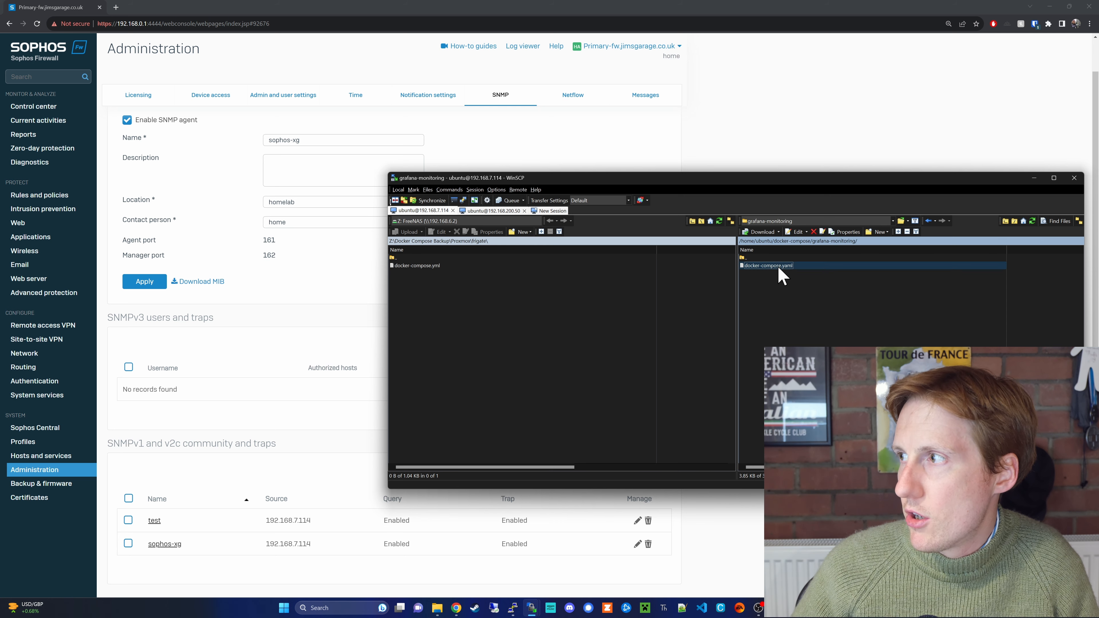
double_click(778, 267)
drag(725, 85, 712, 232)
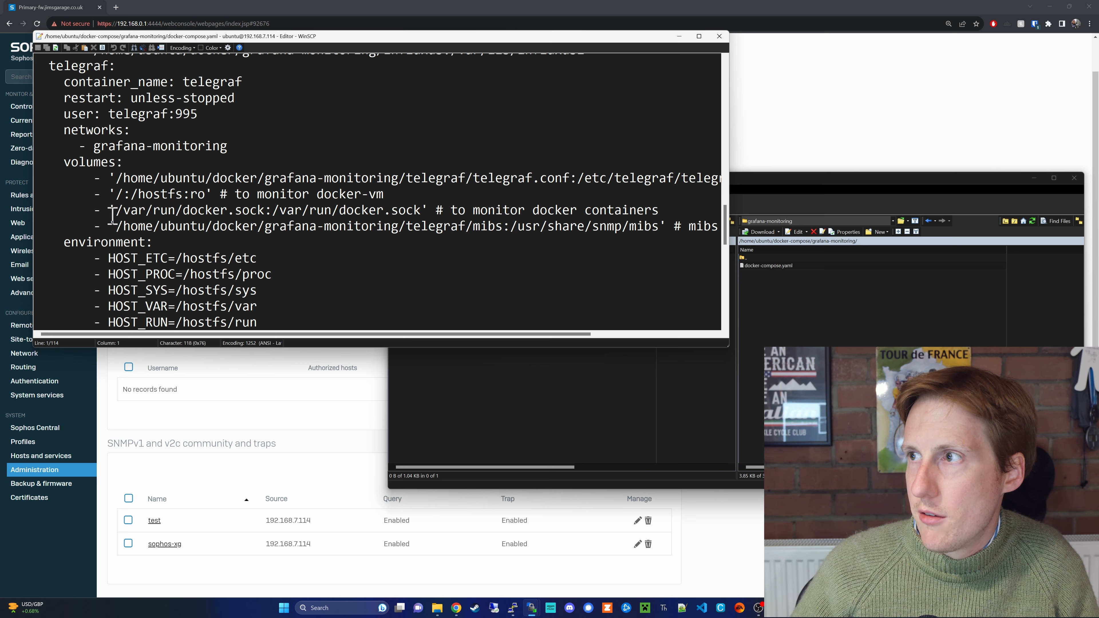
drag(116, 226, 666, 226)
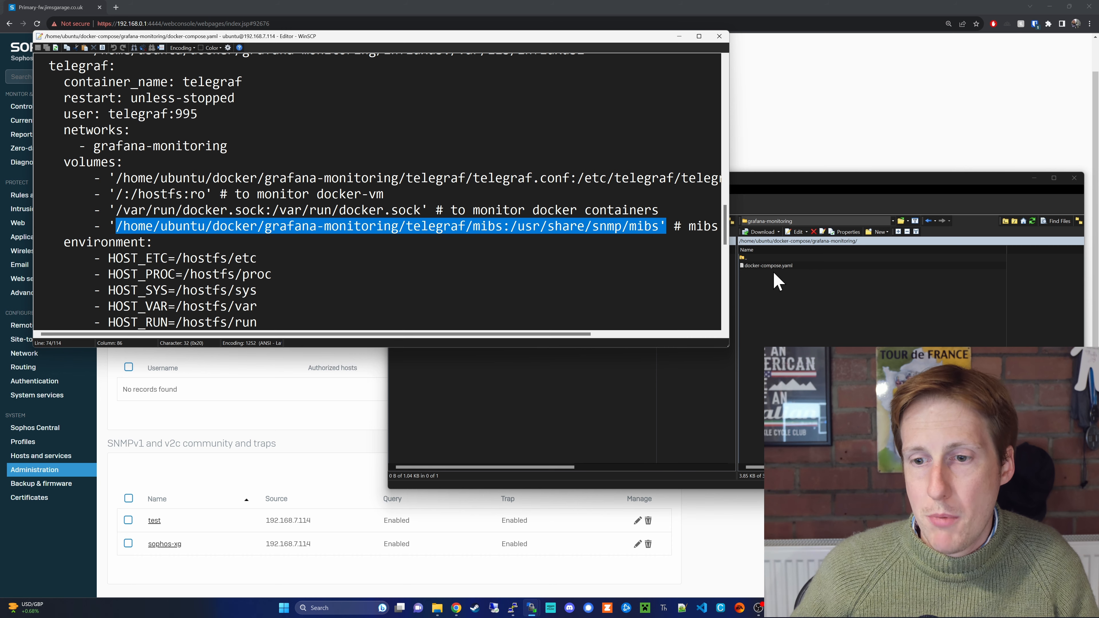
- Highlight the 'Loaded inputs: docker snmp' line in Portainer's telegraf container logs
mouse_move(460, 613)
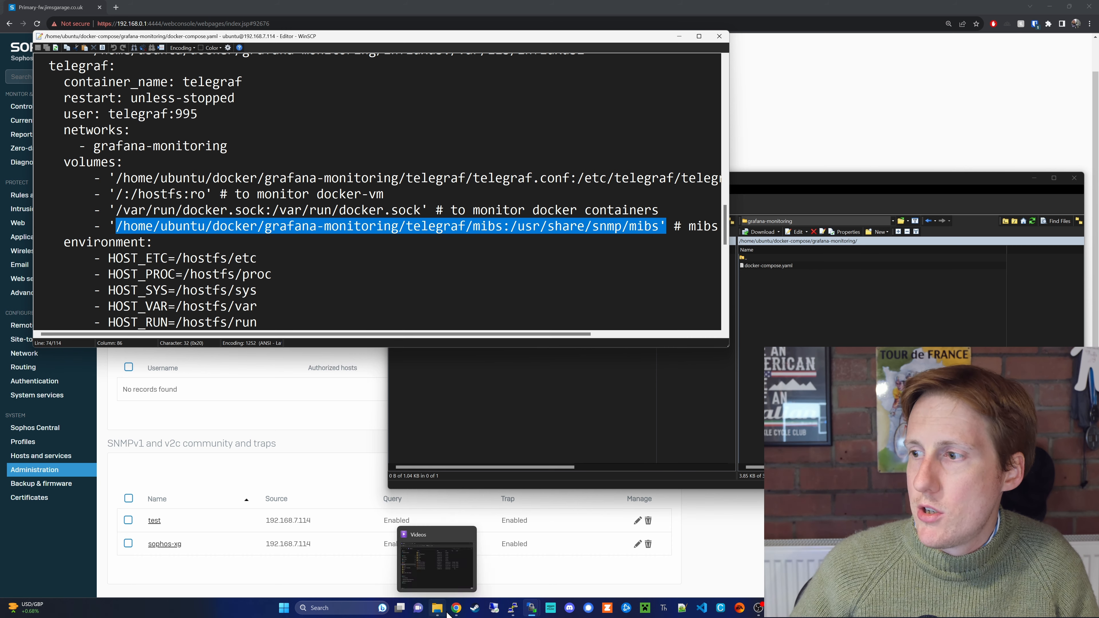
click(456, 563)
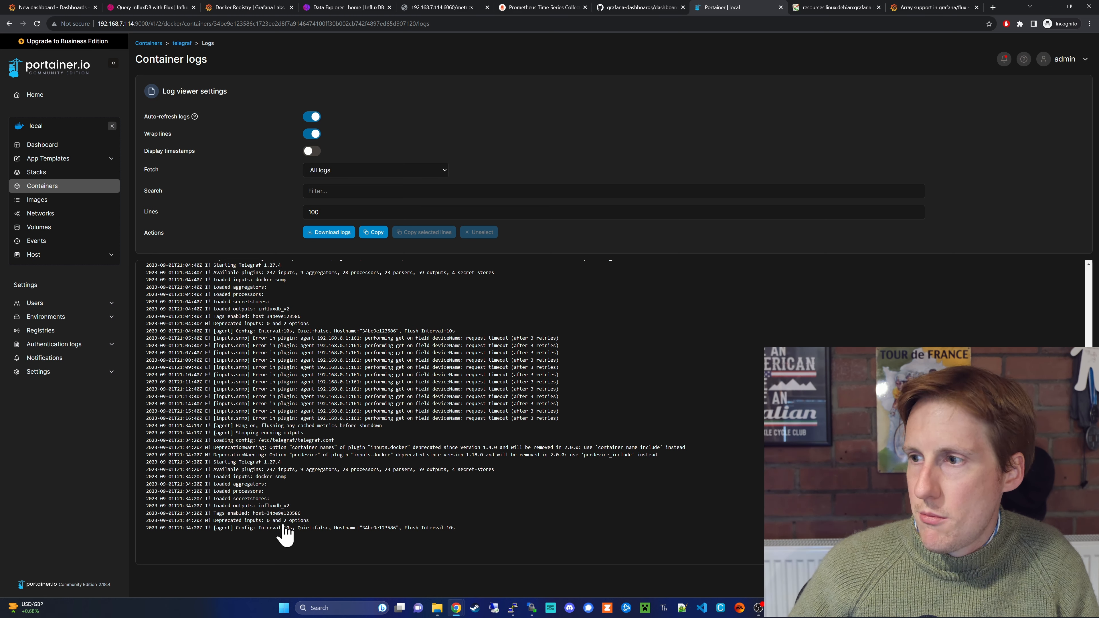
drag(214, 477, 294, 480)
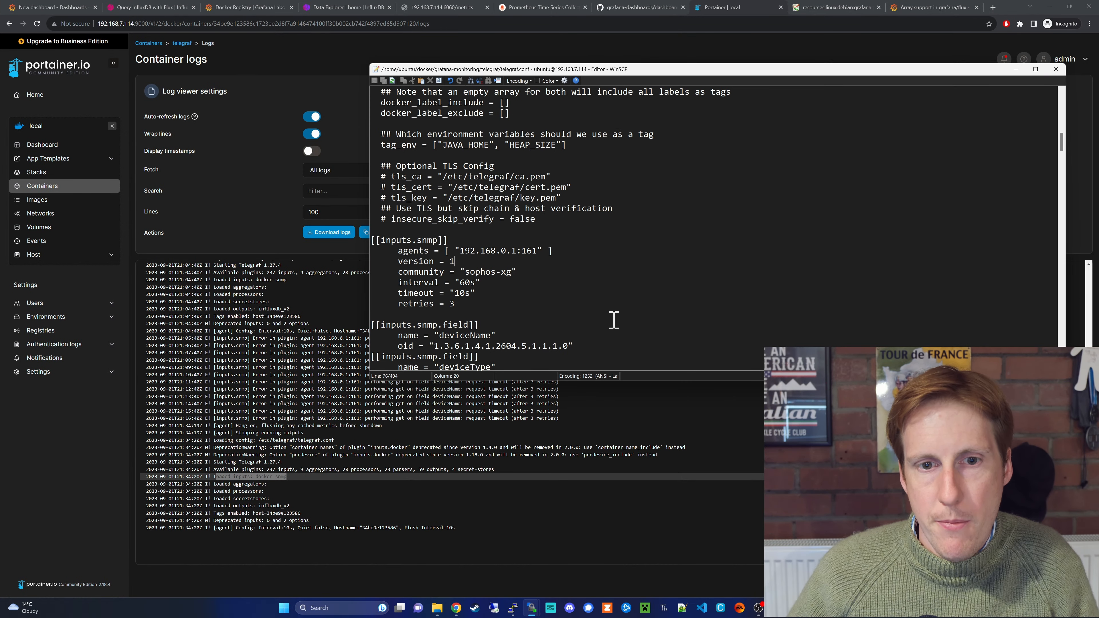
- In telegraf.conf, highlight the deviceName field and the [[inputs.snmp]] block for 192.168.0.1:161, then return to the browser
drag(1062, 144, 1025, 155)
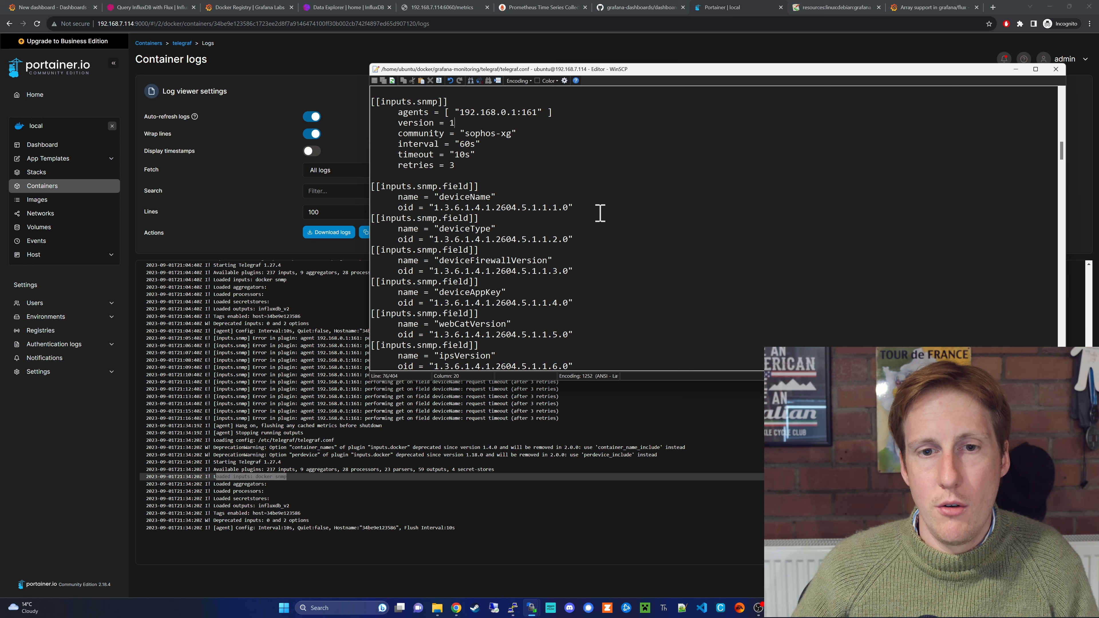
drag(486, 197, 444, 197)
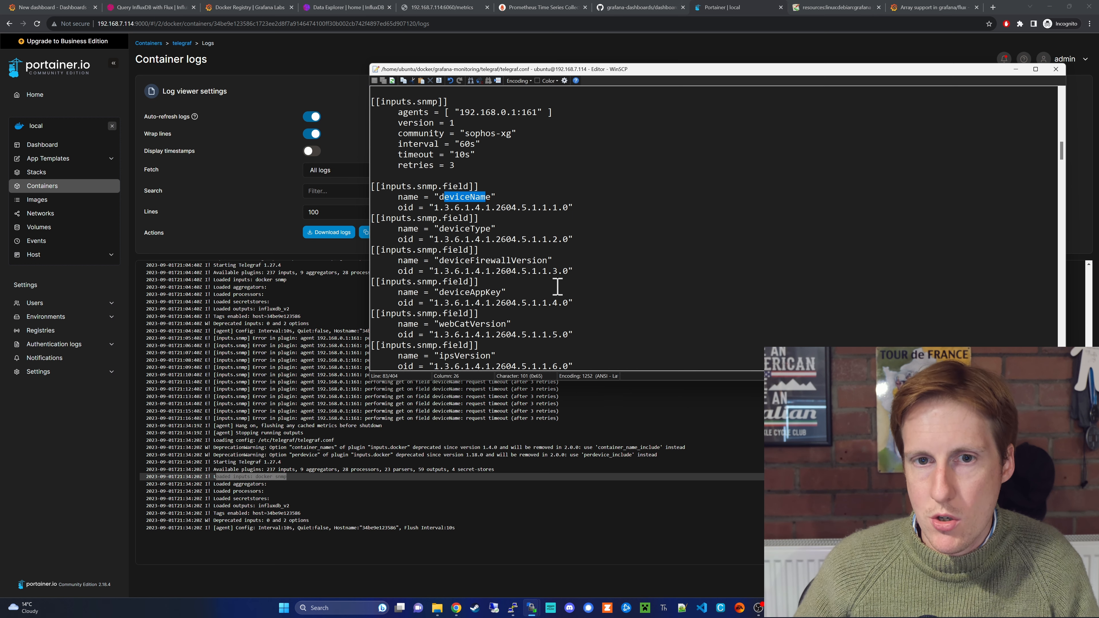
drag(470, 169, 367, 104)
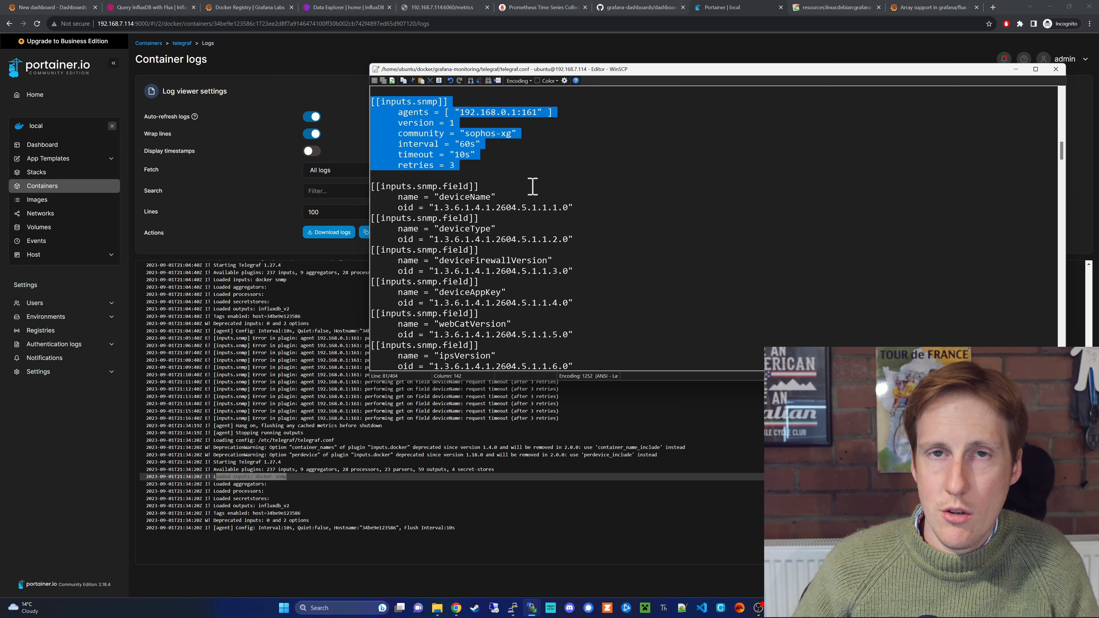
click(271, 270)
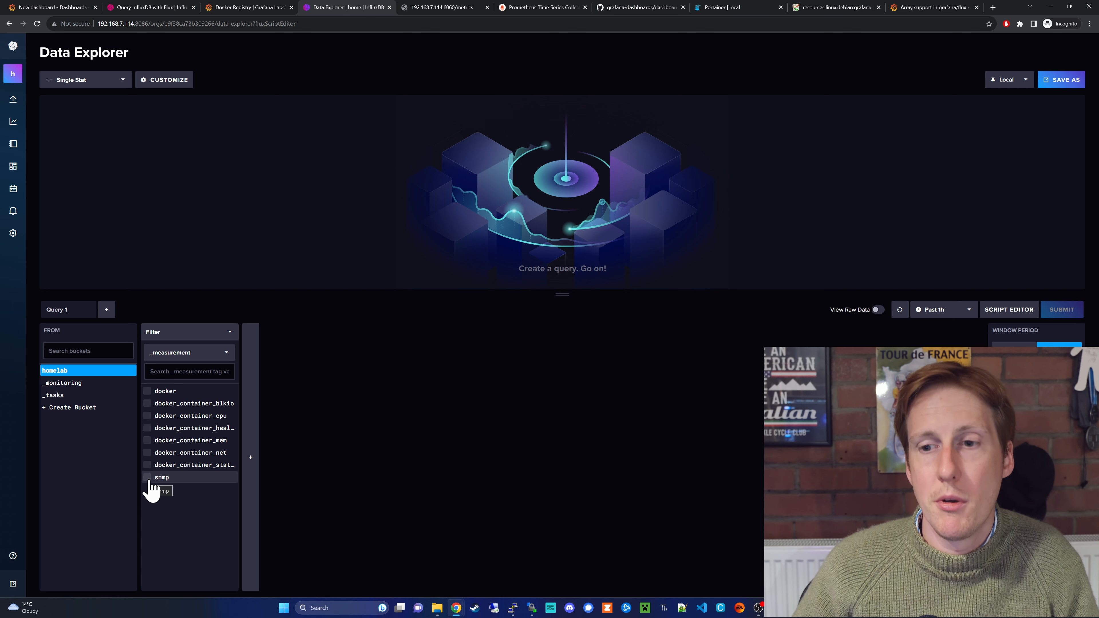
- Query snmp deviceName for agent 192.168.0.1 and host 34be9e123586 to show fw.jimsgarage.co.uk
click(150, 480)
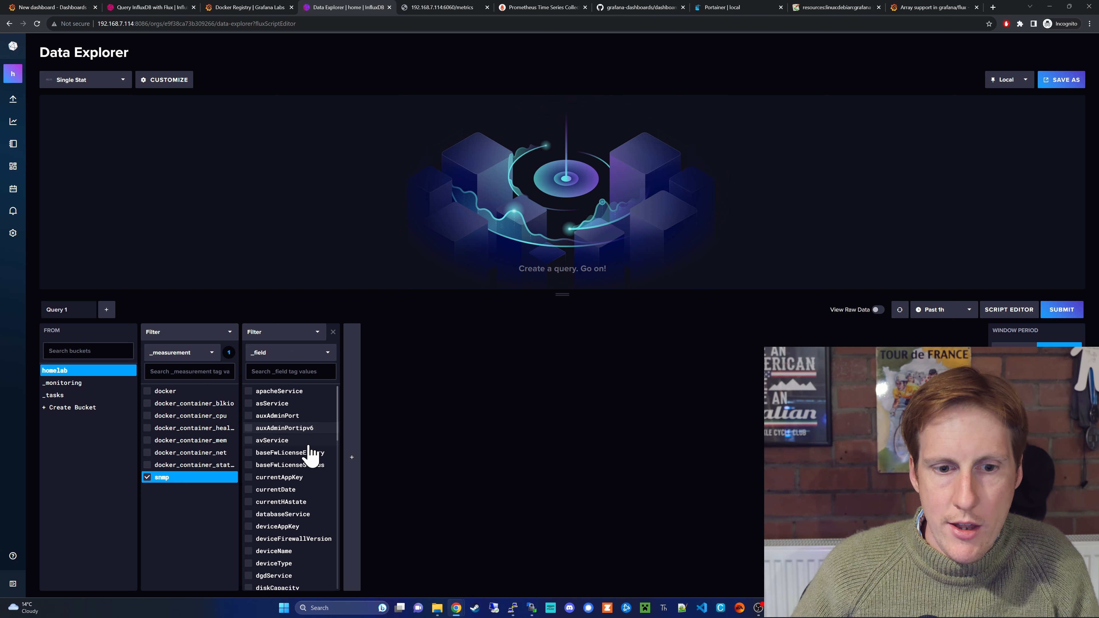
click(305, 555)
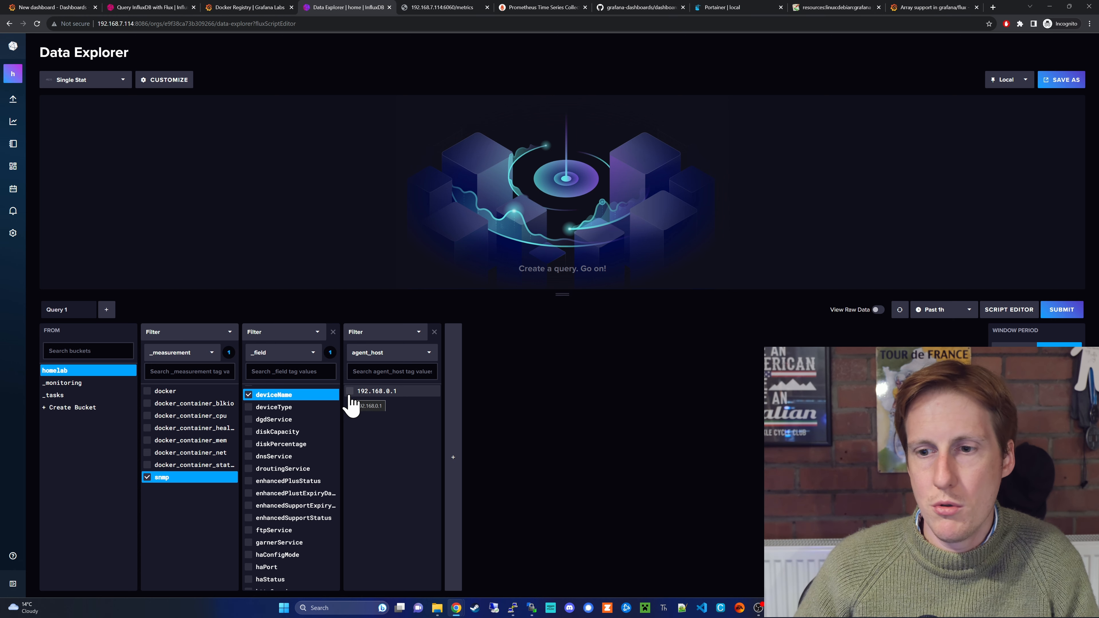
click(351, 396)
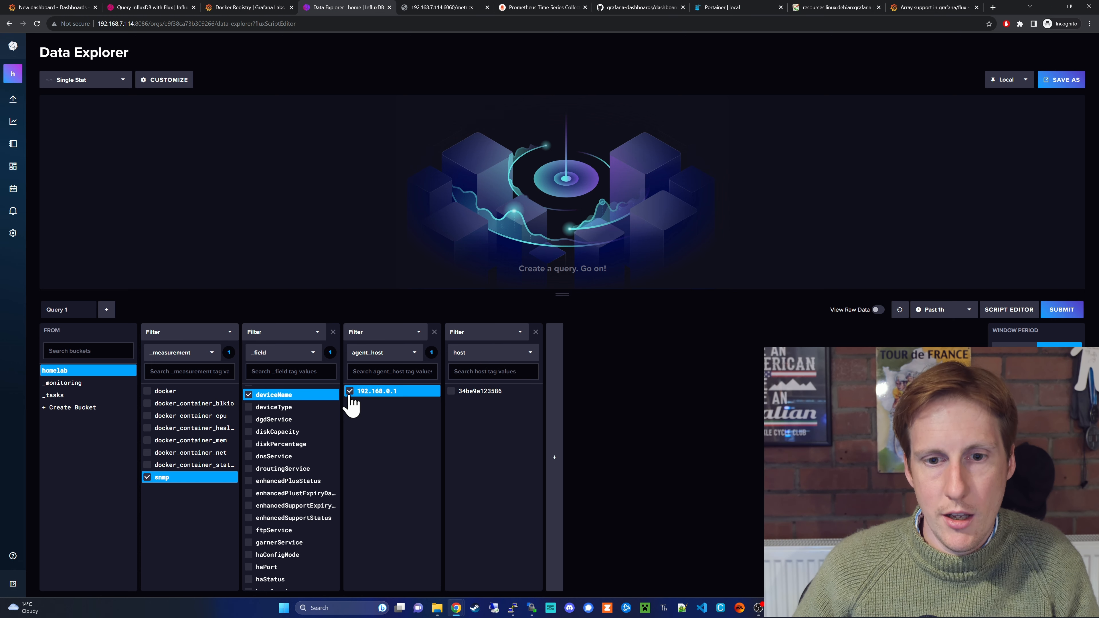
click(450, 392)
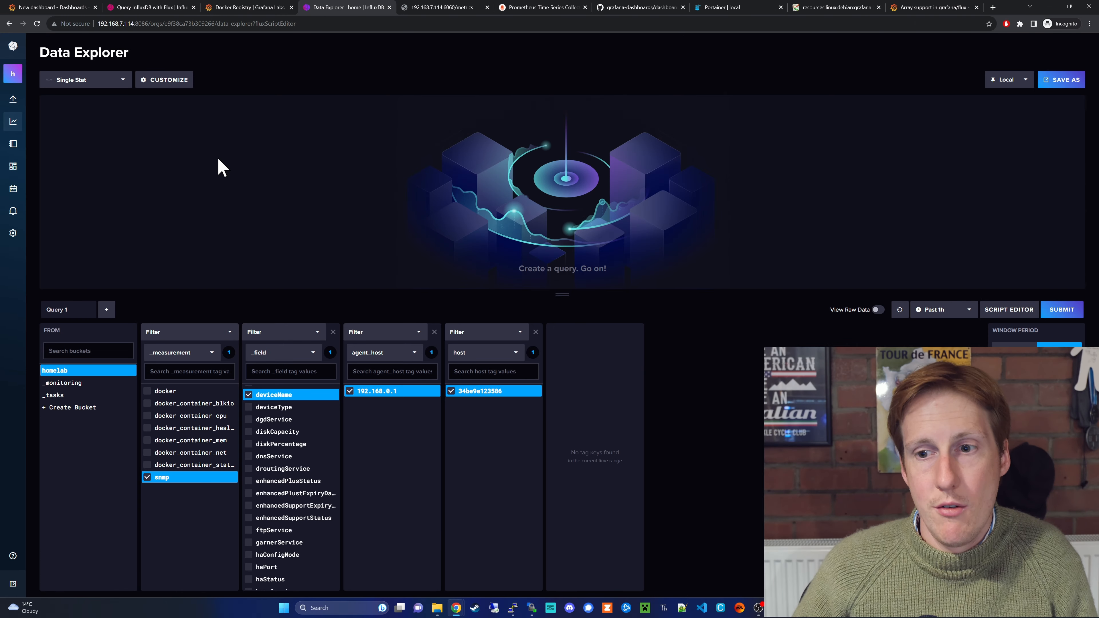
click(1060, 312)
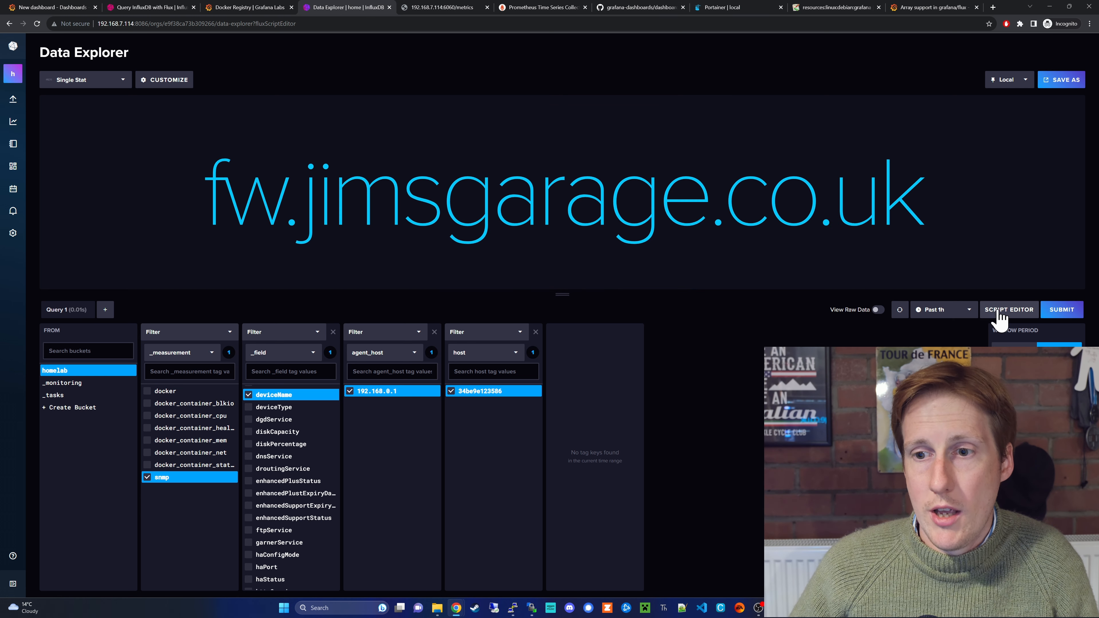
- Copy the query's Flux script from the Script Editor and go to the Grafana dashboard
click(1010, 314)
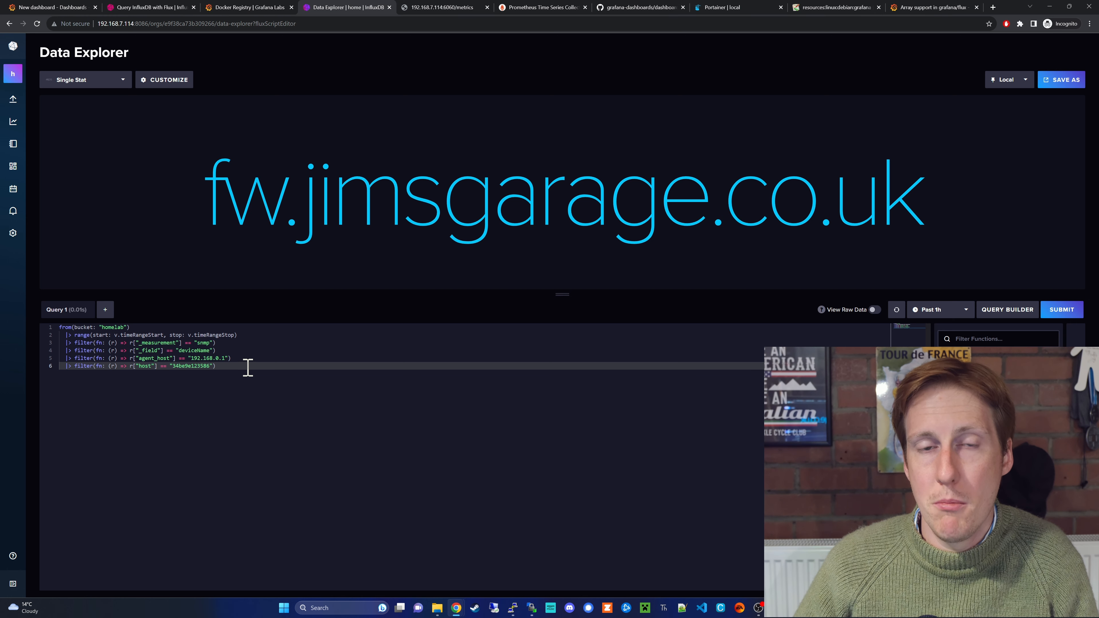
drag(262, 366, 37, 327)
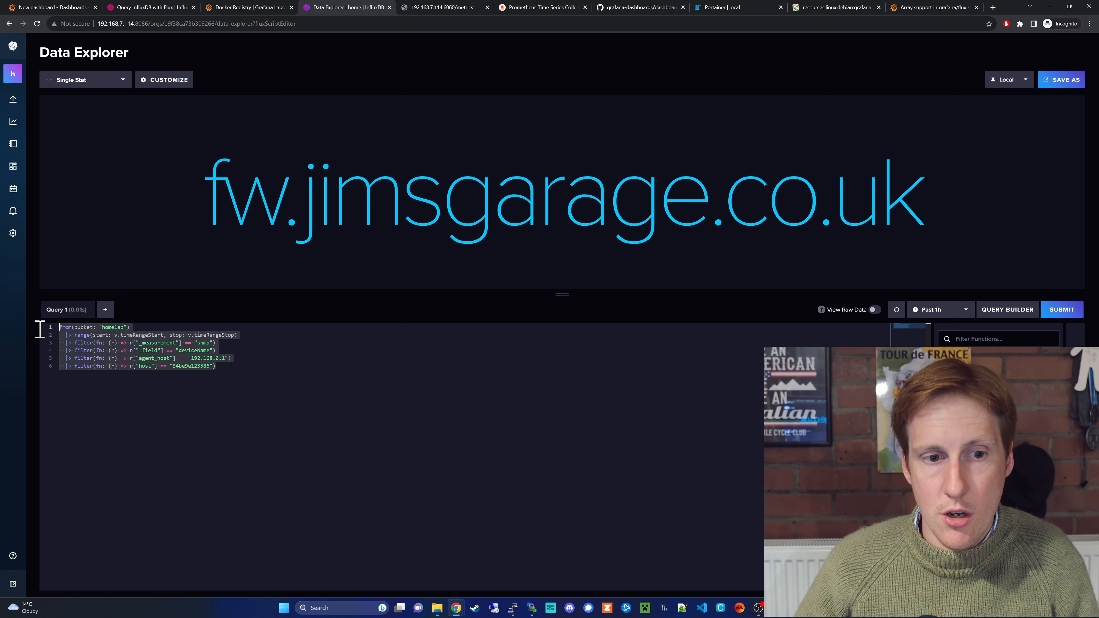
right_click(95, 342)
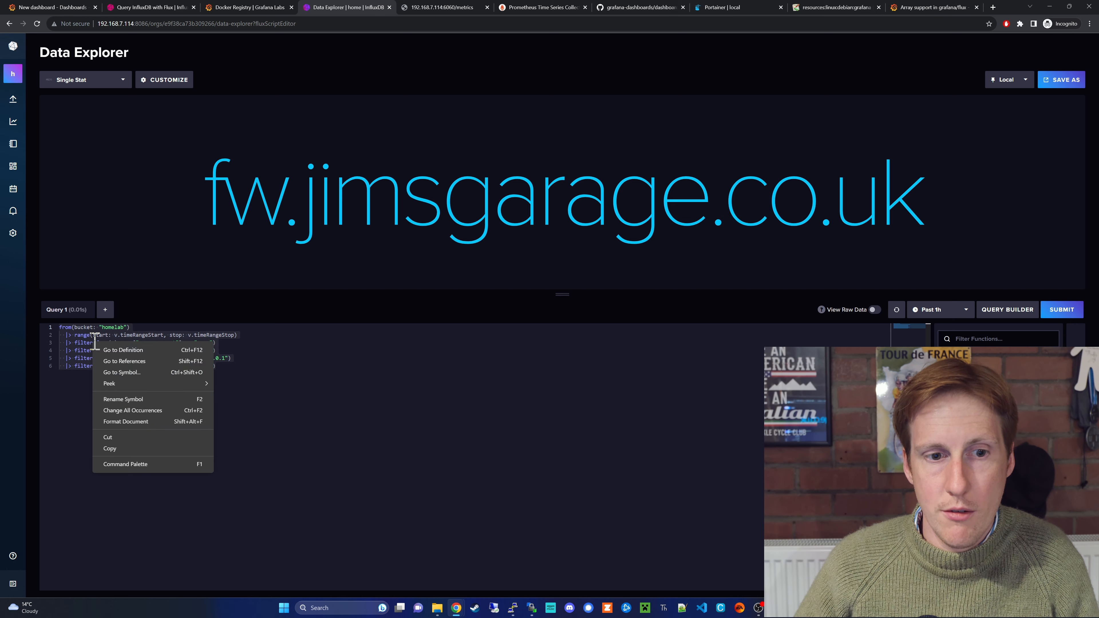
click(123, 448)
click(47, 7)
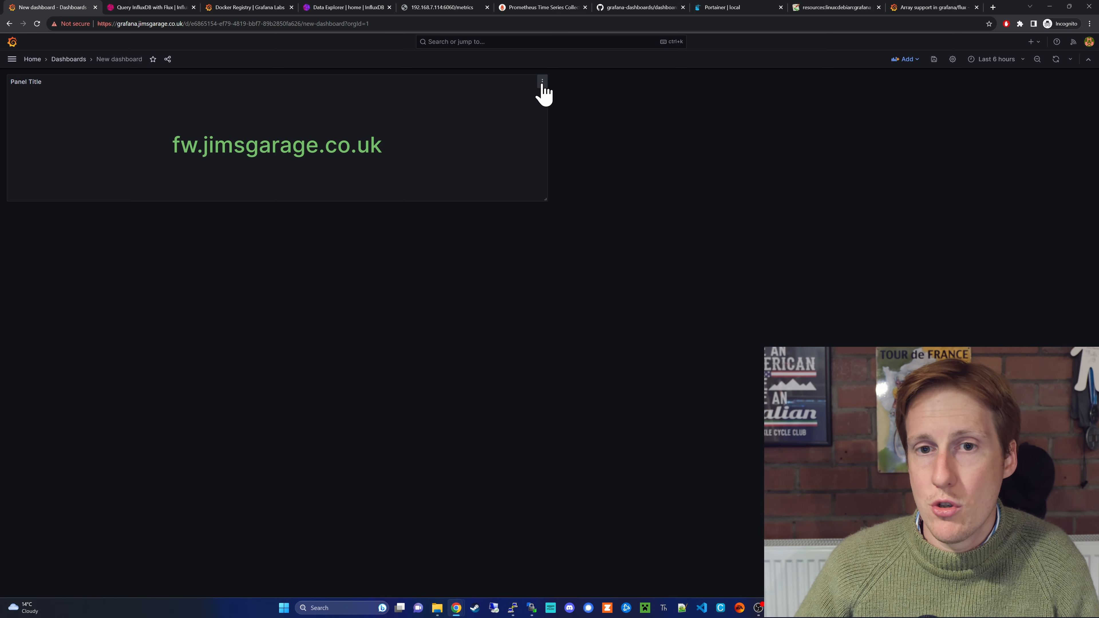
- Edit the fw.jimsgarage.co.uk stat panel and scroll down to its Value options, calculation Last
click(542, 81)
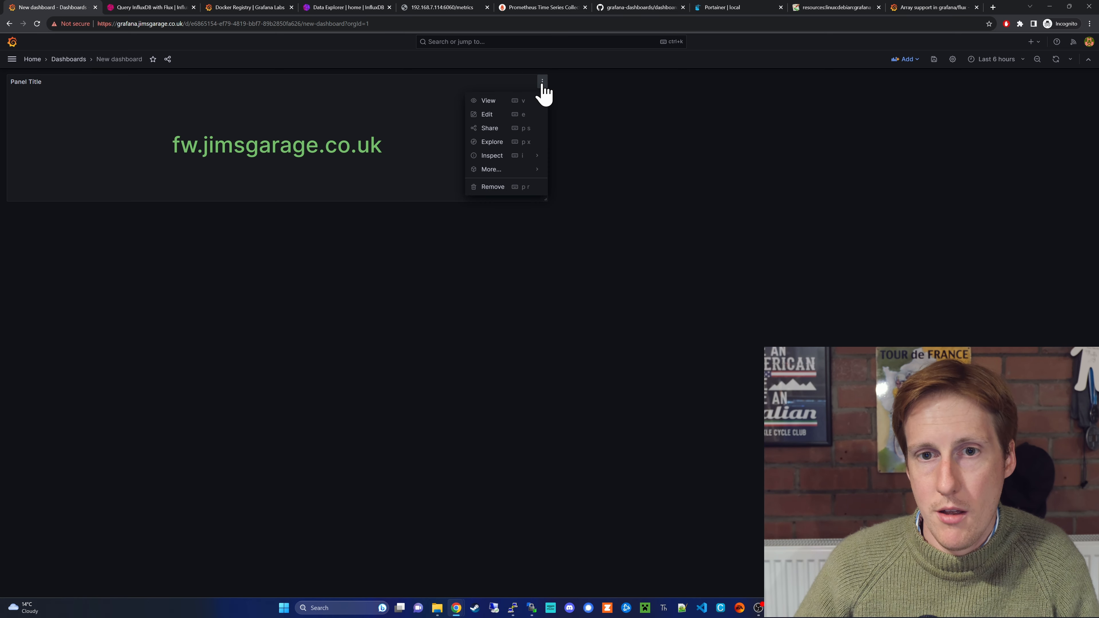
click(507, 114)
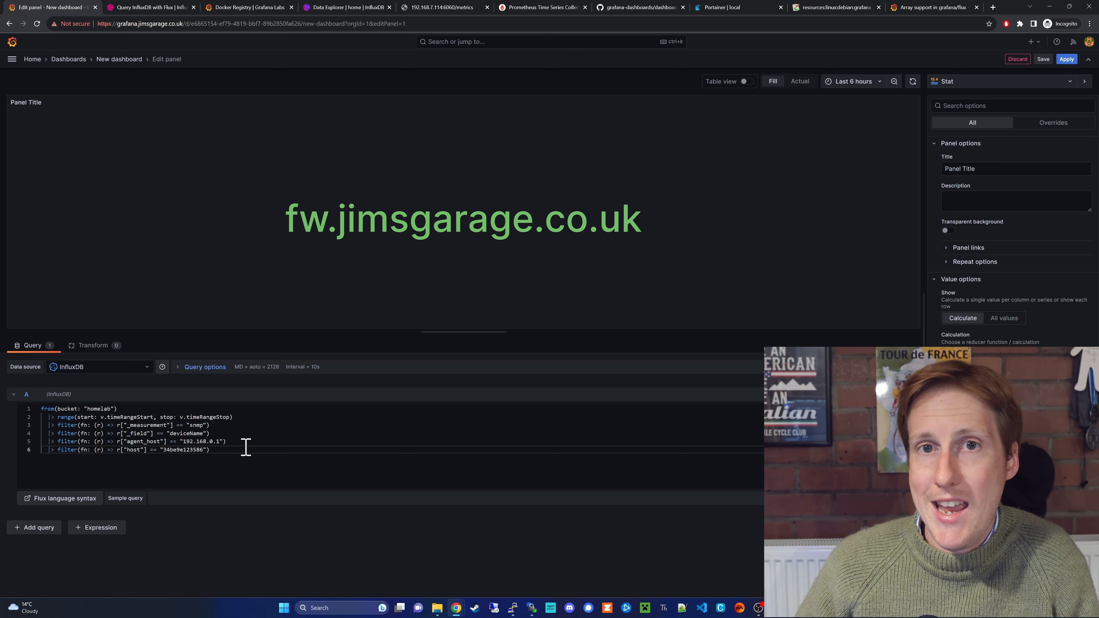
scroll(991, 269, down, 3)
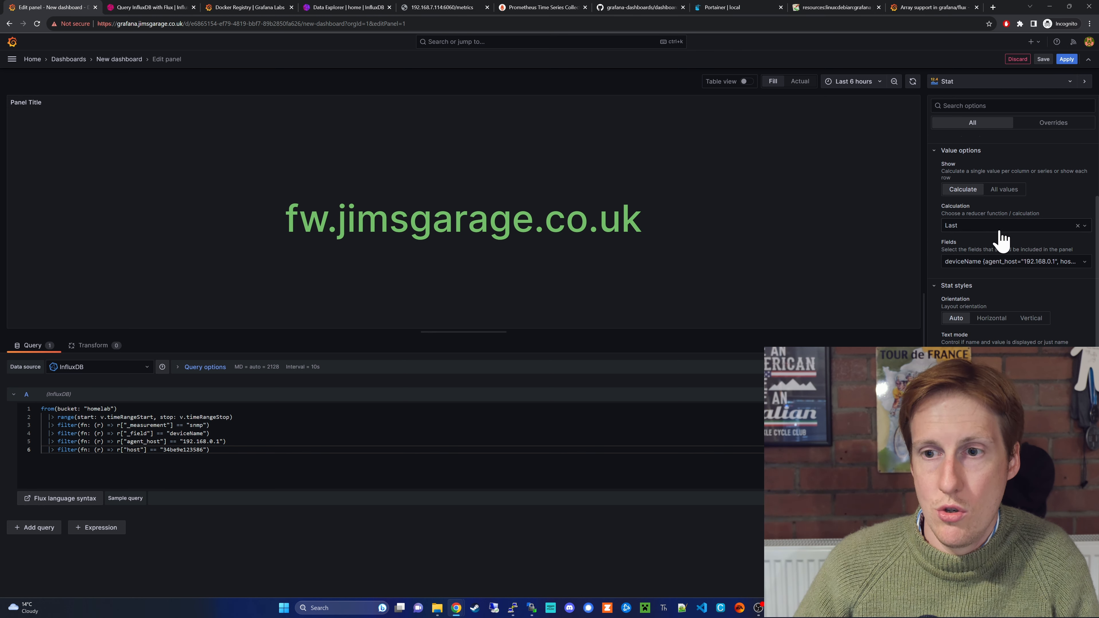